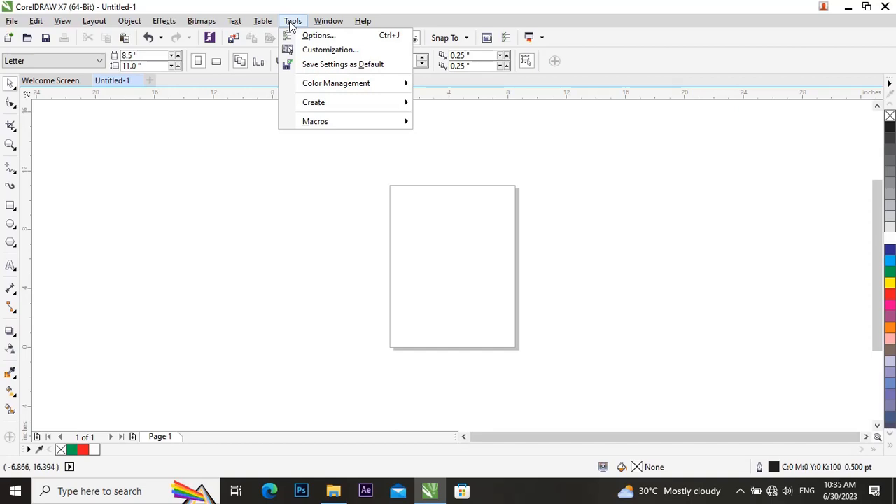
mouse_move(307, 123)
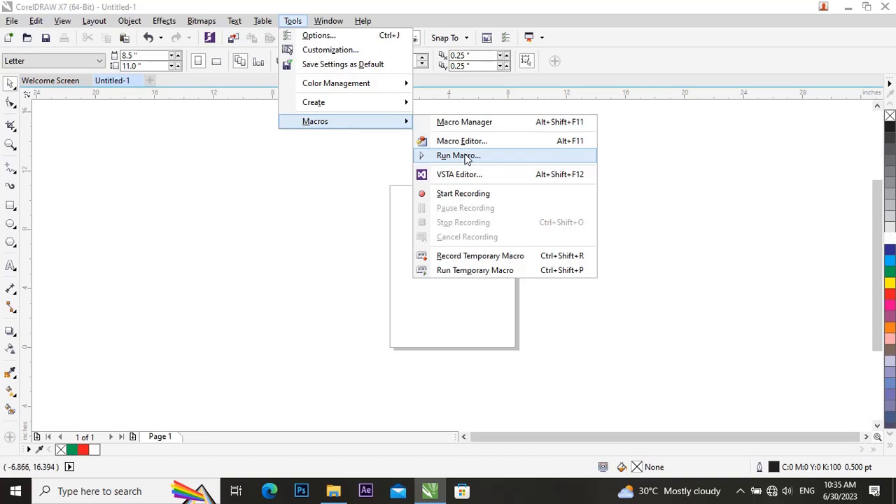
left_click(460, 155)
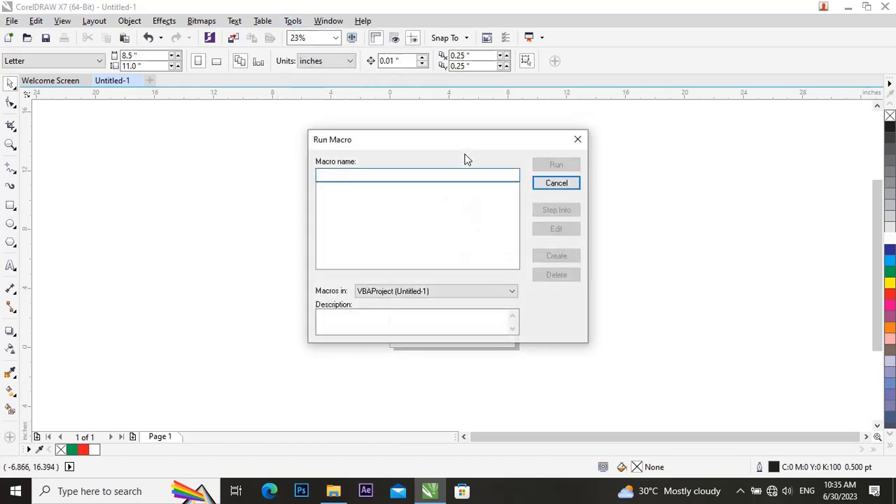
left_click(564, 185)
- Paste the copied line of text "tools menu – macro – run macro - macro in - calender wizard" near the page top and shift it left
scroll(449, 224, "up", 3)
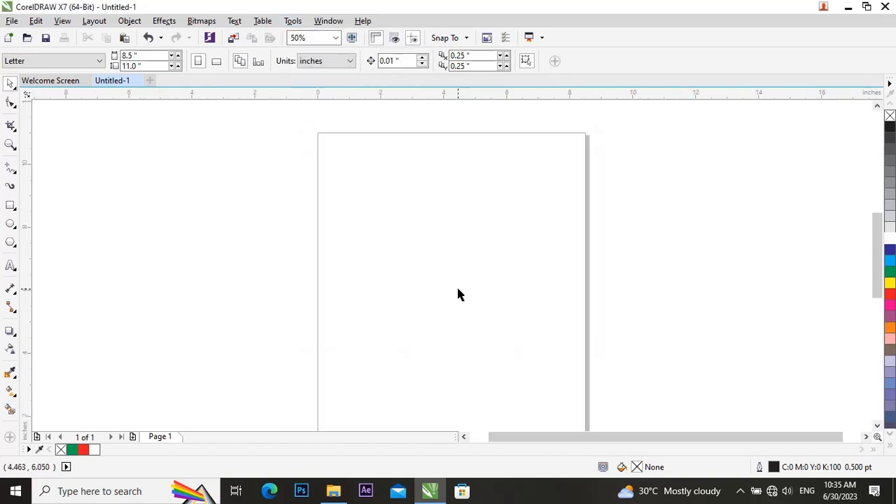
left_click(11, 265)
scroll(380, 250, "up", 2)
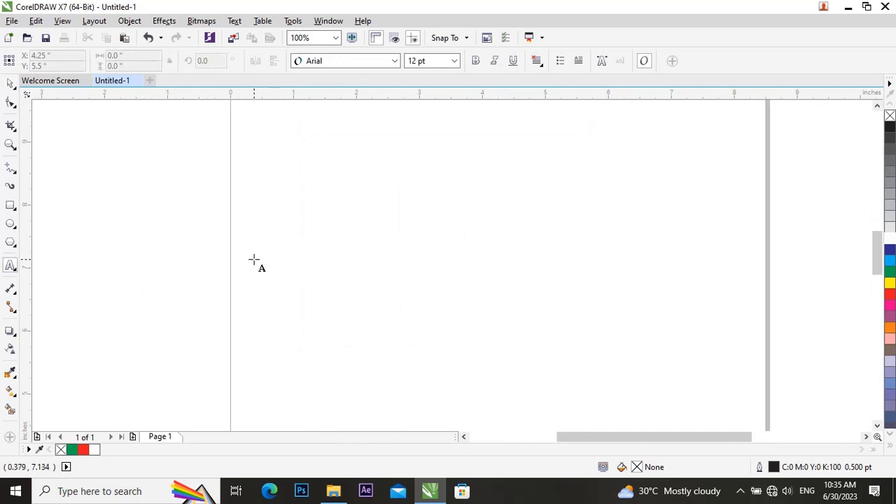
key("ctrl+v")
left_click(11, 83)
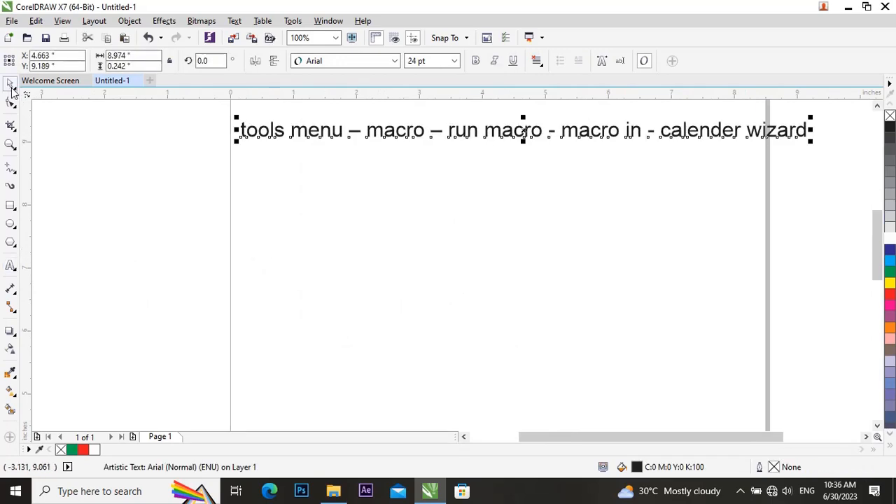
left_click(365, 180)
left_click_drag(390, 140, 317, 146)
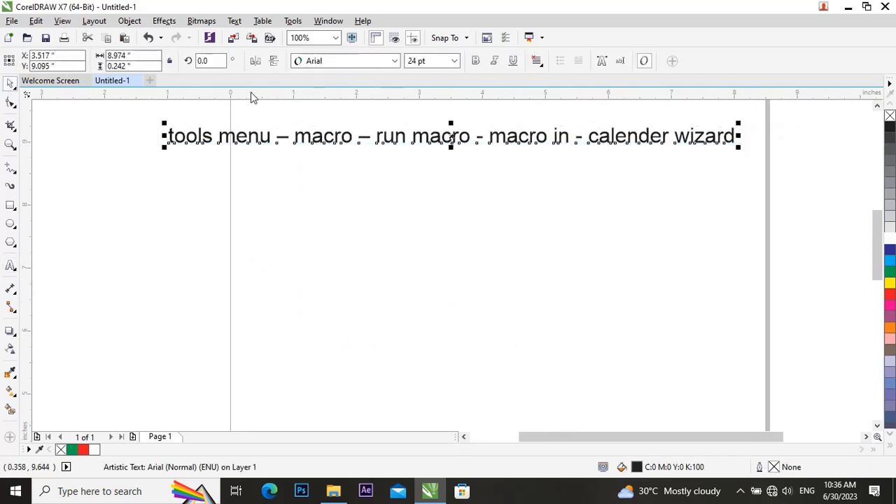
- Run the Wizard.CreateCalendar macro from the CalendarWizard (CalendarWizard.gms) project
left_click(293, 21)
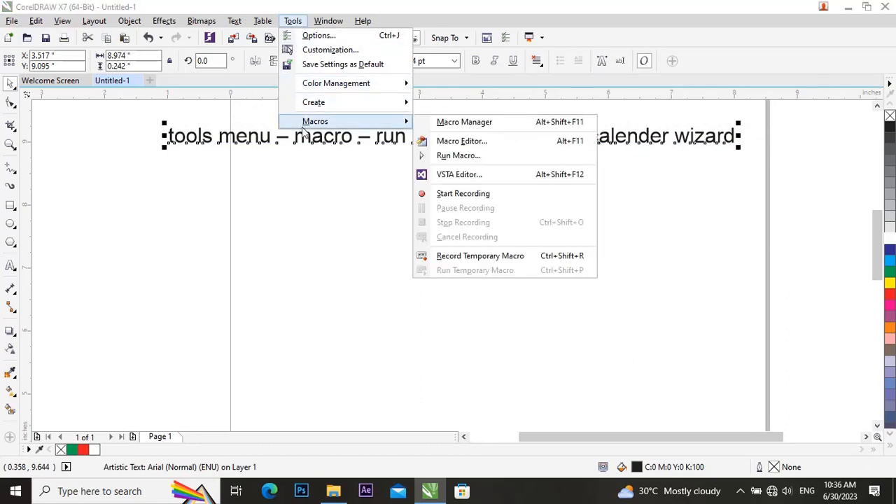
left_click(462, 156)
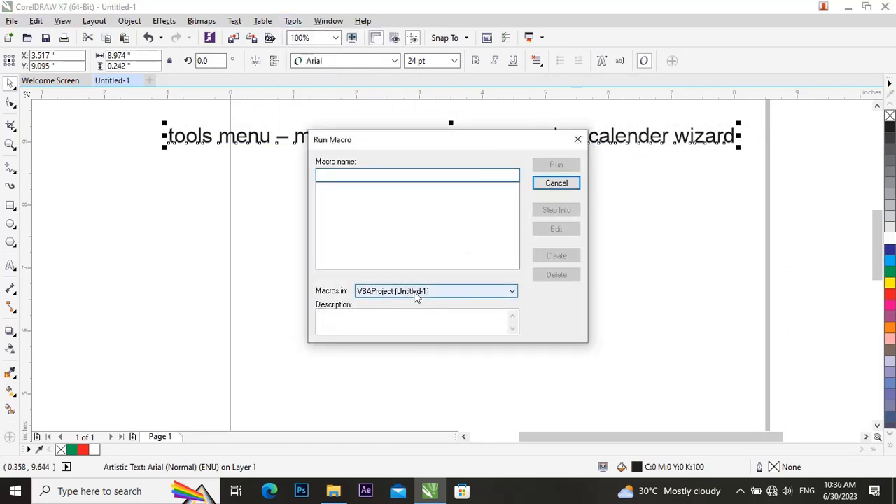
left_click(418, 296)
left_click(417, 313)
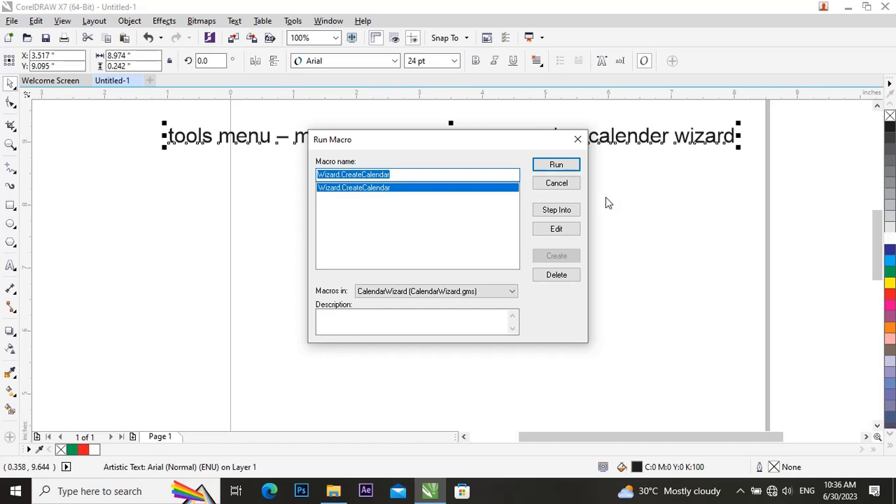
left_click(551, 166)
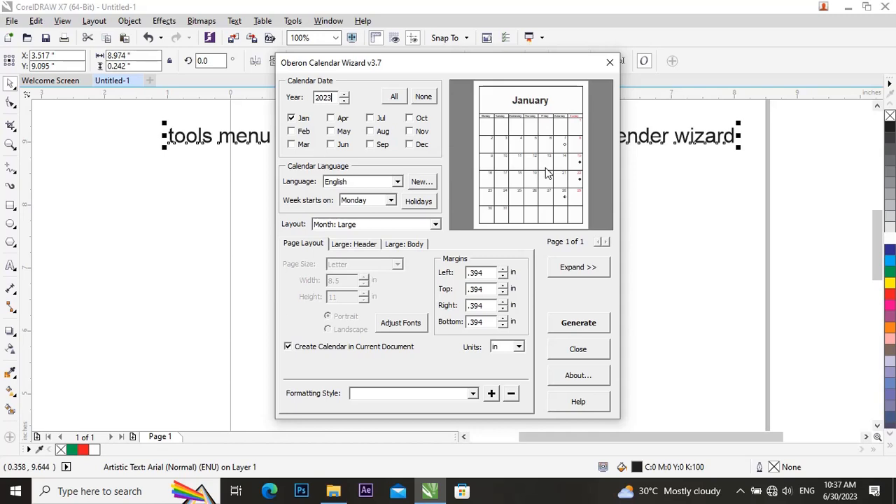
- Set the calendar year to 2024, include all twelve months, and keep English as the language
left_click(343, 94)
left_click(394, 97)
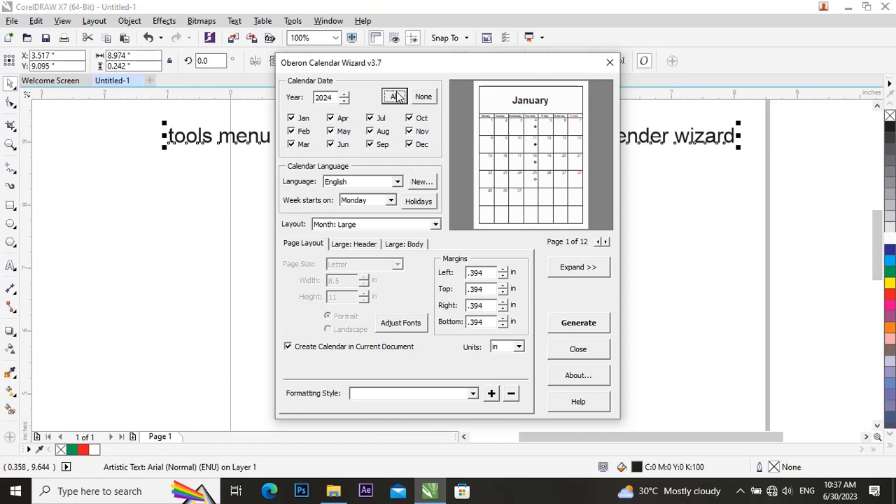
left_click(368, 181)
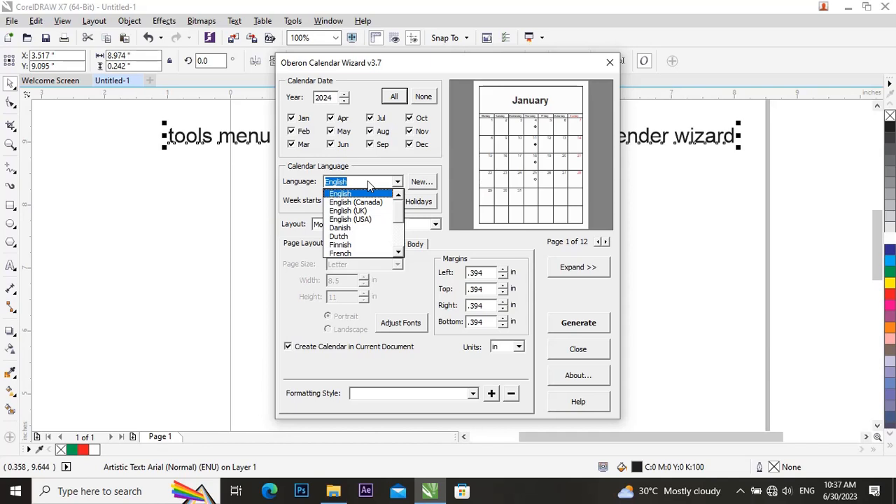
left_click(368, 181)
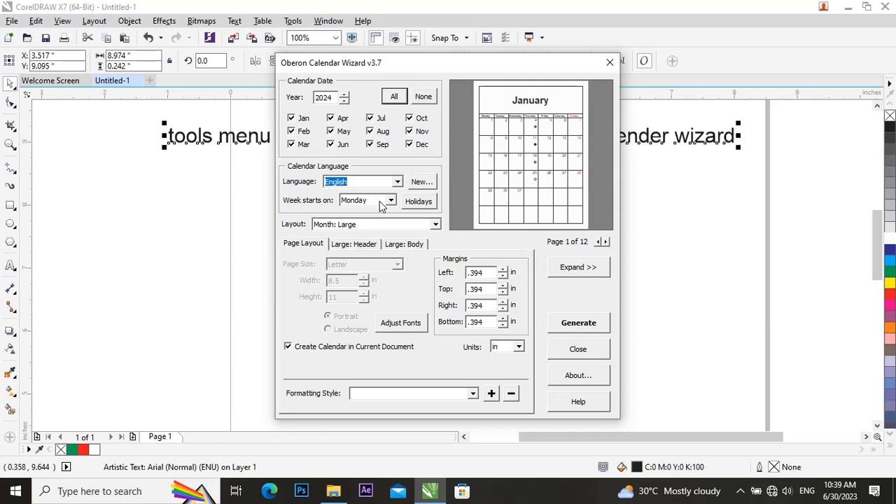
- Add a birthday entry to the English holidays with its month, day and the person's name, and close the holiday definitions
left_click(420, 201)
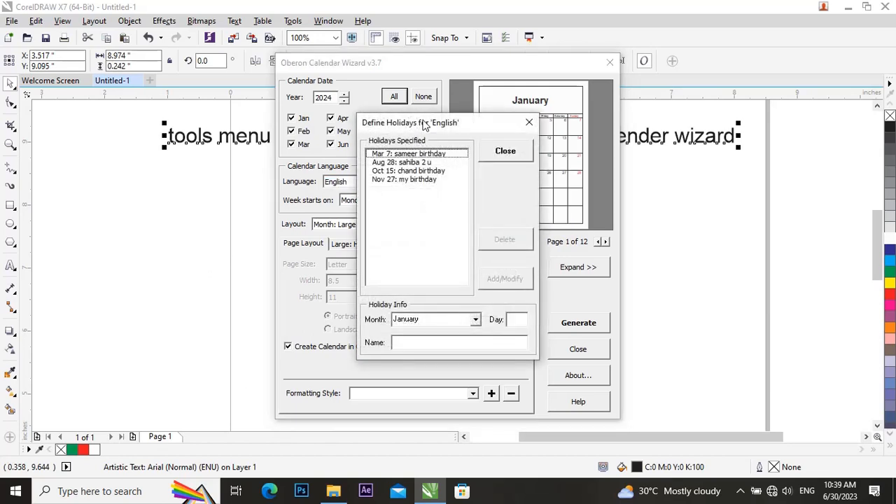
left_click_drag(420, 123, 330, 61)
left_click(340, 257)
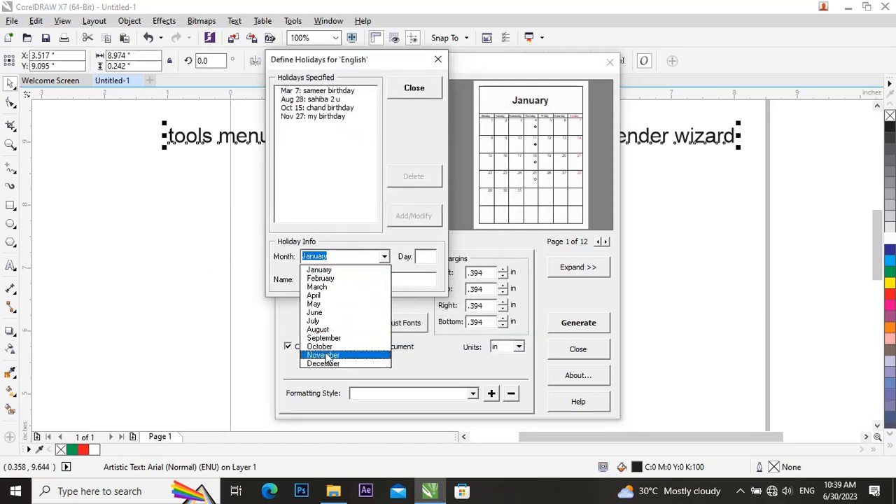
left_click(322, 338)
left_click(428, 256)
type("13")
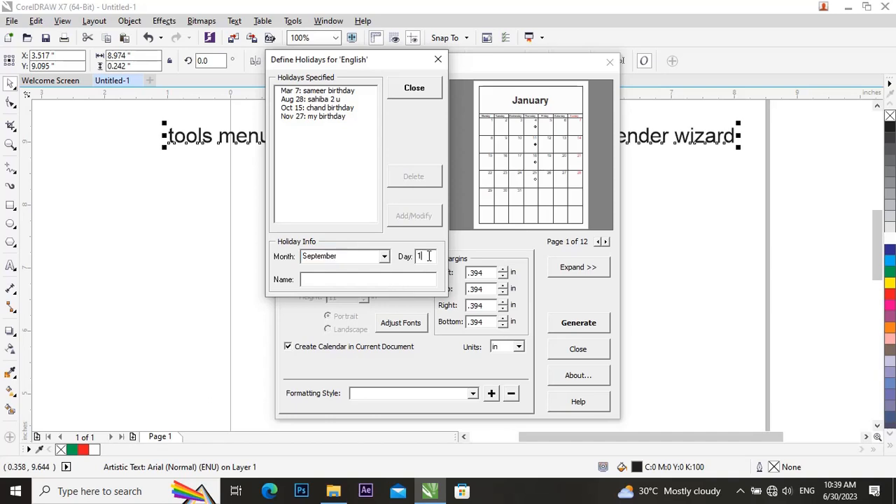
left_click(384, 278)
type("Manish b")
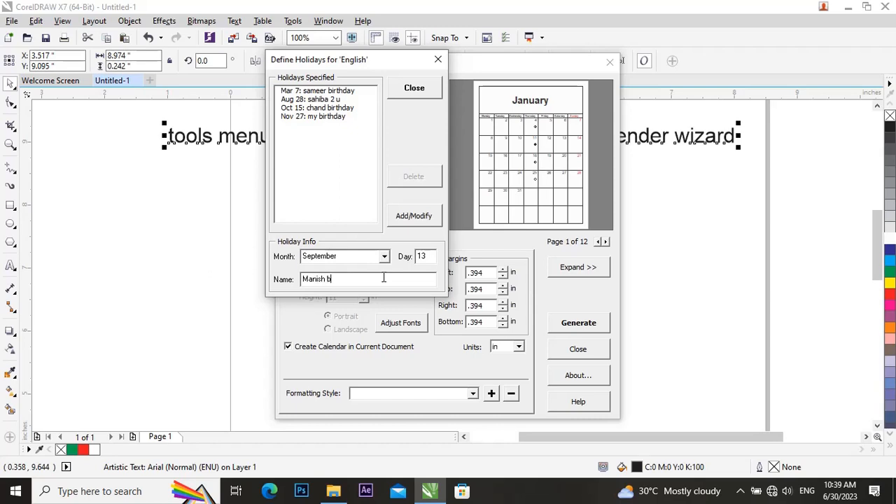
type("irthday")
left_click(395, 221)
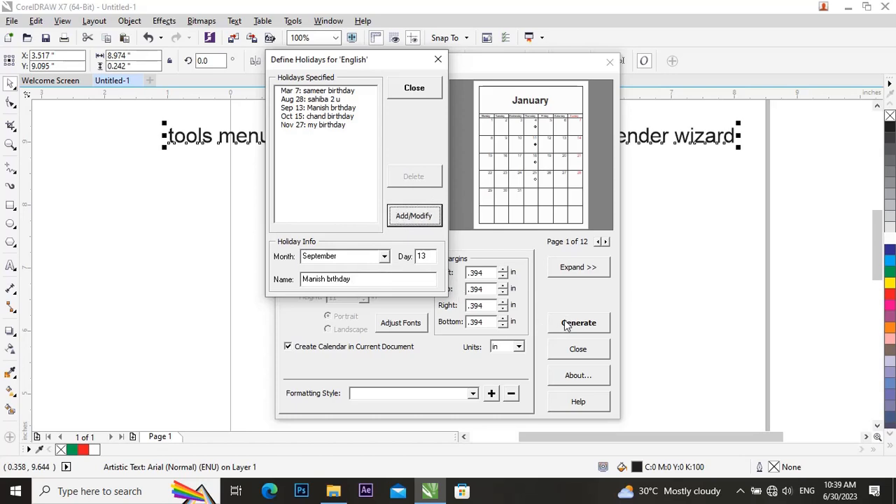
left_click(414, 89)
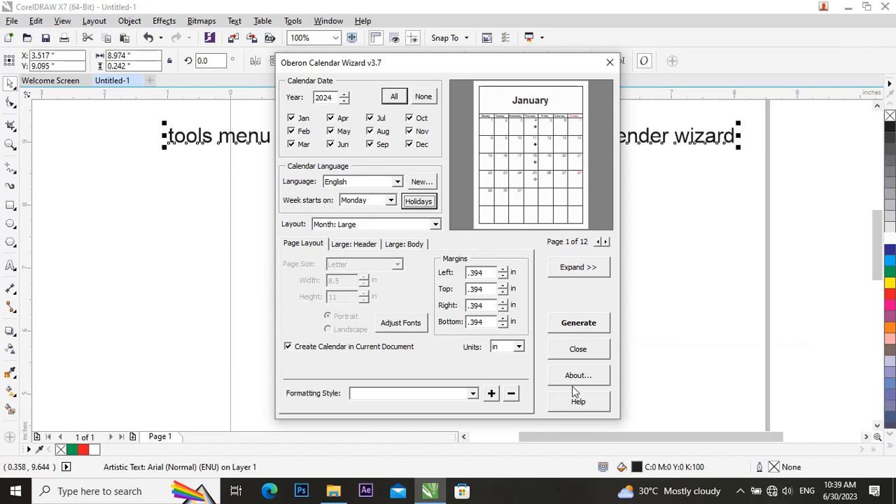
- Close the calendar wizard without generating and delete the instruction text from the page
left_click(578, 349)
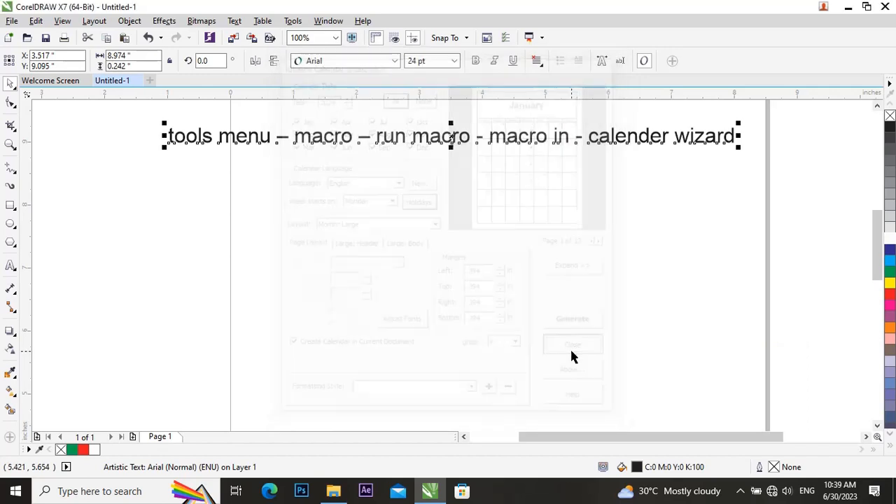
left_click(571, 340)
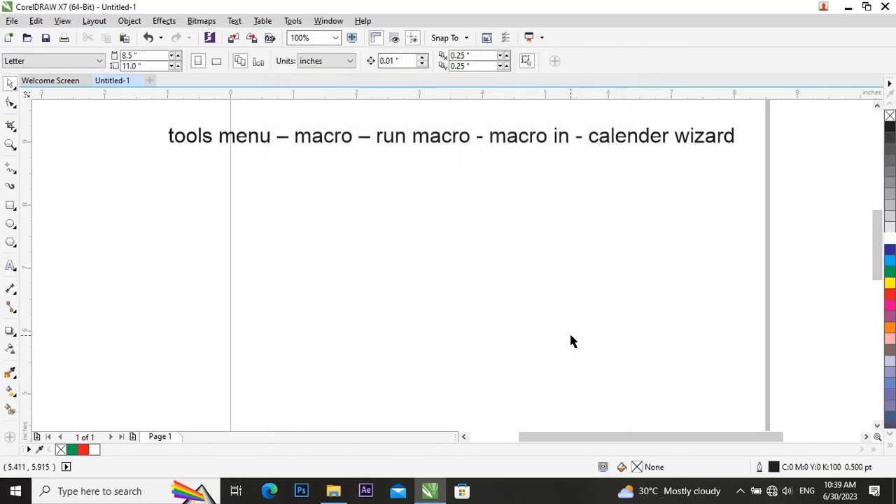
scroll(471, 251, "down", 1)
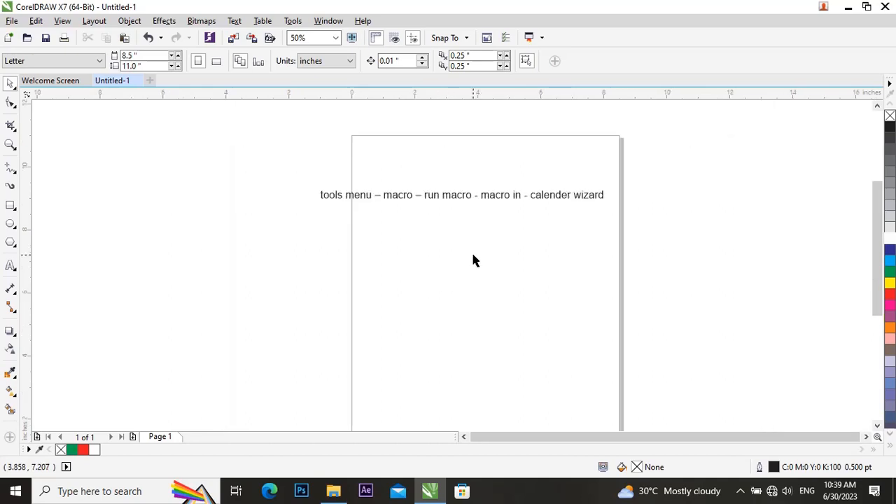
left_click_drag(427, 198, 330, 180)
key("Delete")
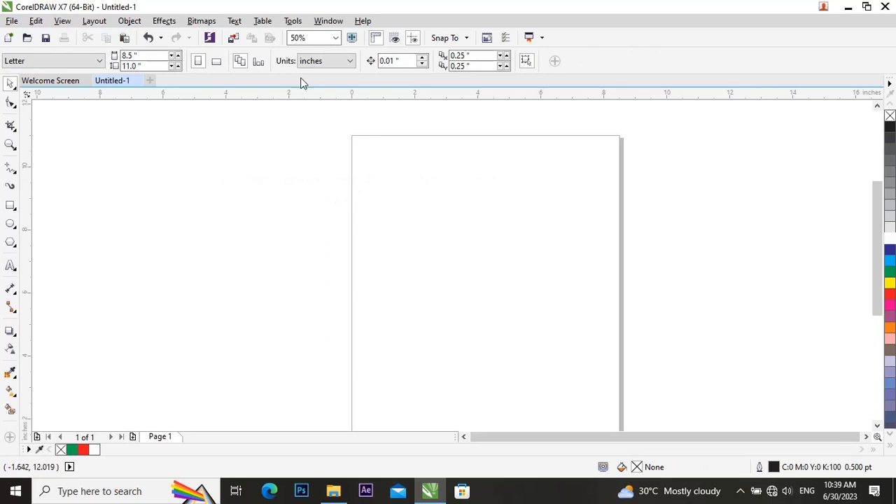
- Run the calendar creation macro again from the CalendarWizard (CalendarWizard.gms) project
left_click(292, 21)
mouse_move(318, 123)
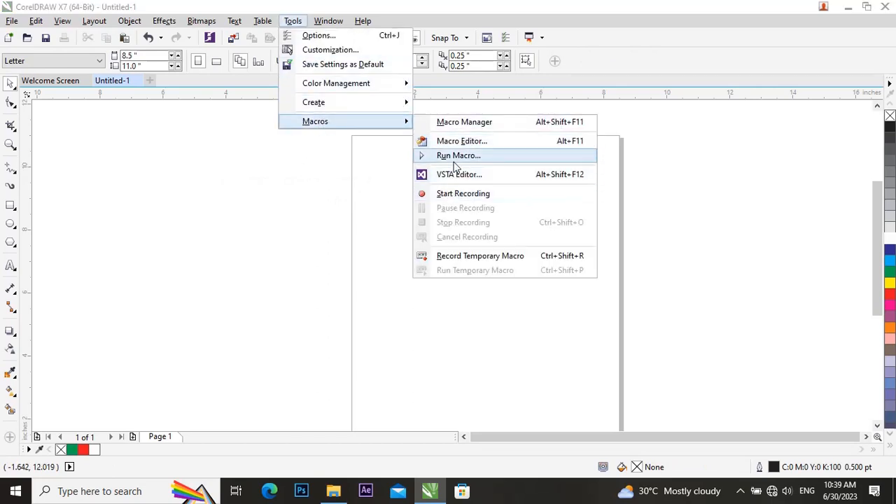
left_click(457, 156)
left_click(392, 290)
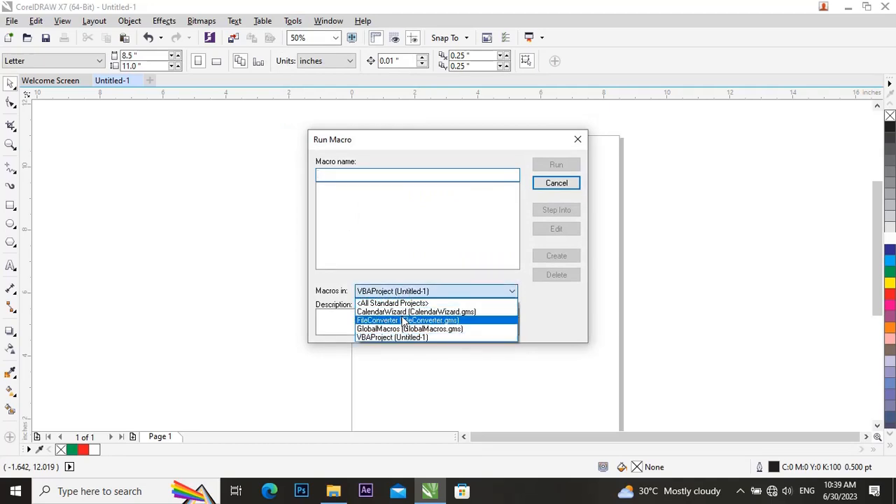
left_click(405, 312)
left_click(546, 168)
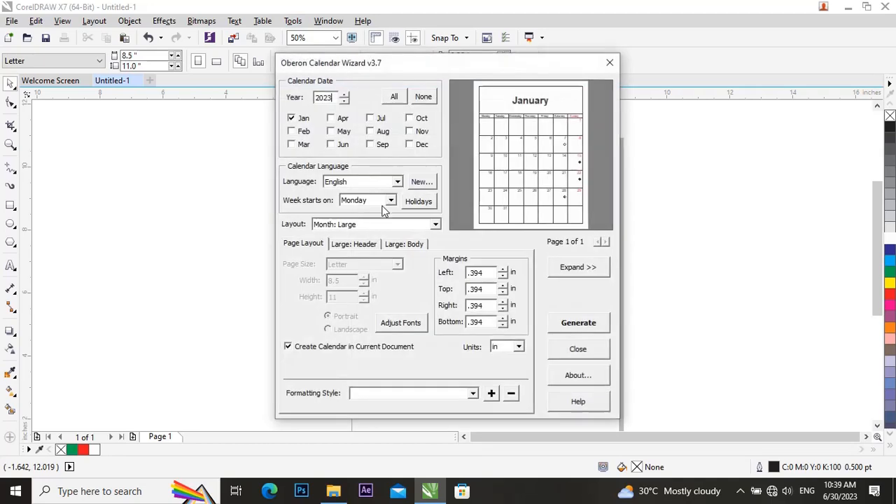
- Set the calendar to year 2024 with all months included, keeping Monday as the first weekday
left_click(344, 93)
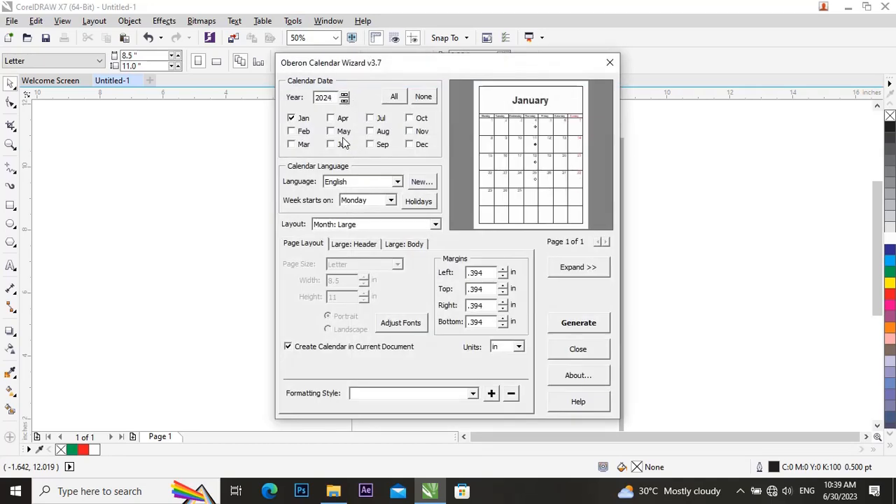
left_click(394, 97)
left_click(390, 201)
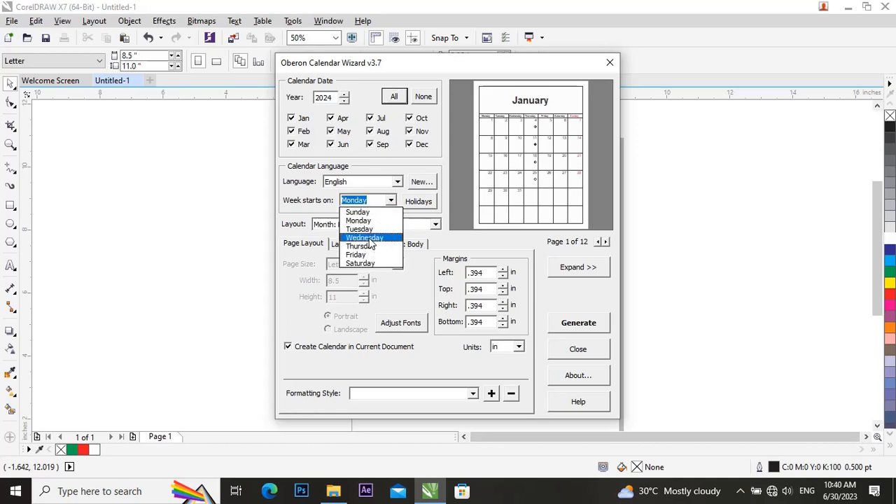
left_click(382, 206)
- Check the newly added birthday entry in the holiday definitions and close them
left_click(419, 202)
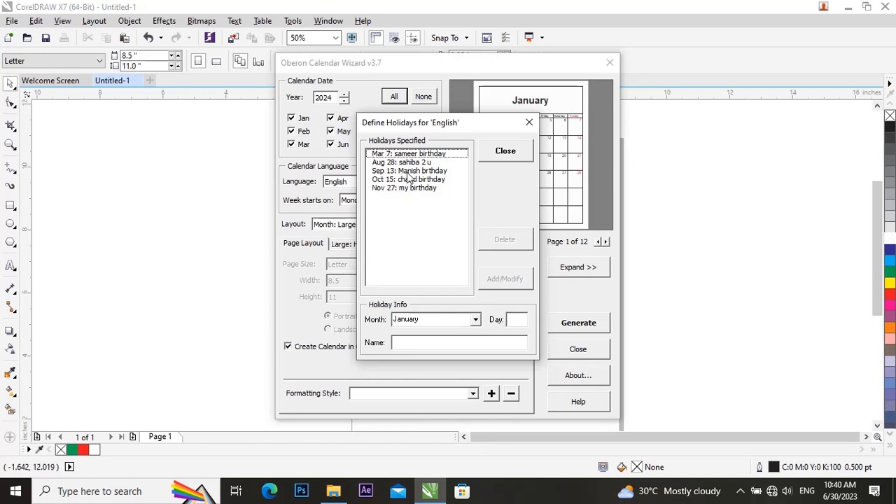
left_click(409, 172)
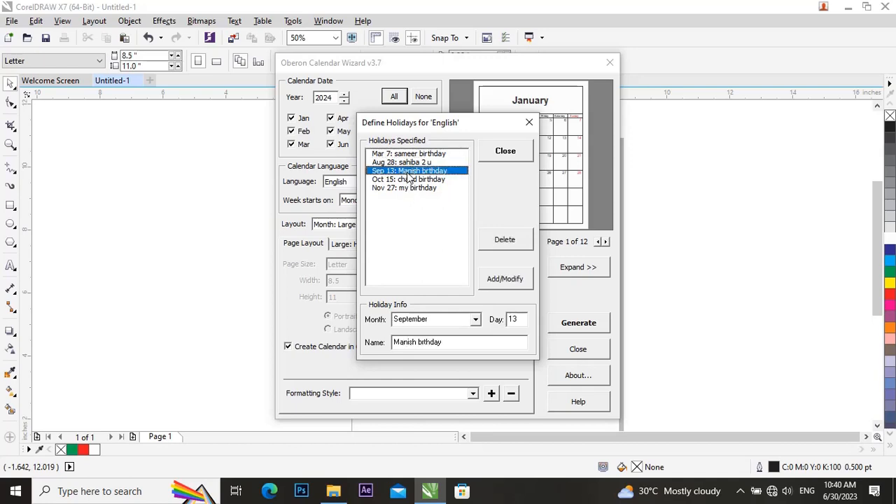
left_click(504, 159)
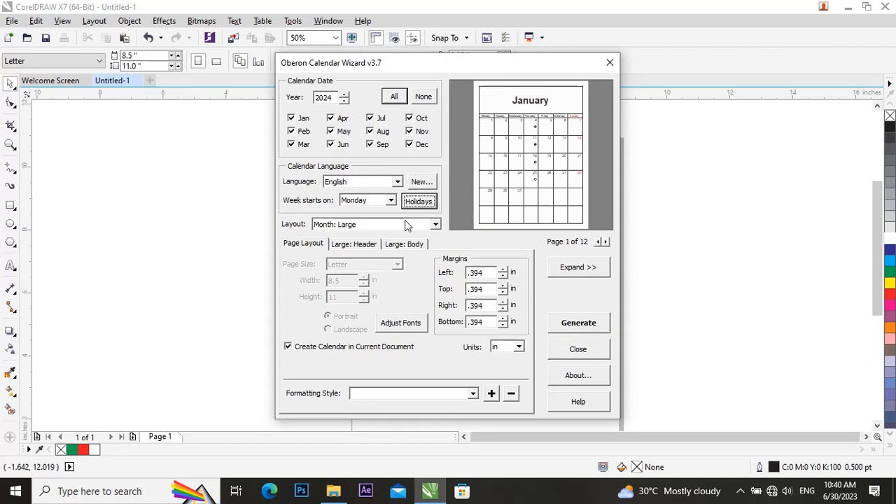
- Preview several monthly layouts, and set the calendar layout to Year: Image + 12 Small [Right]
left_click(366, 224)
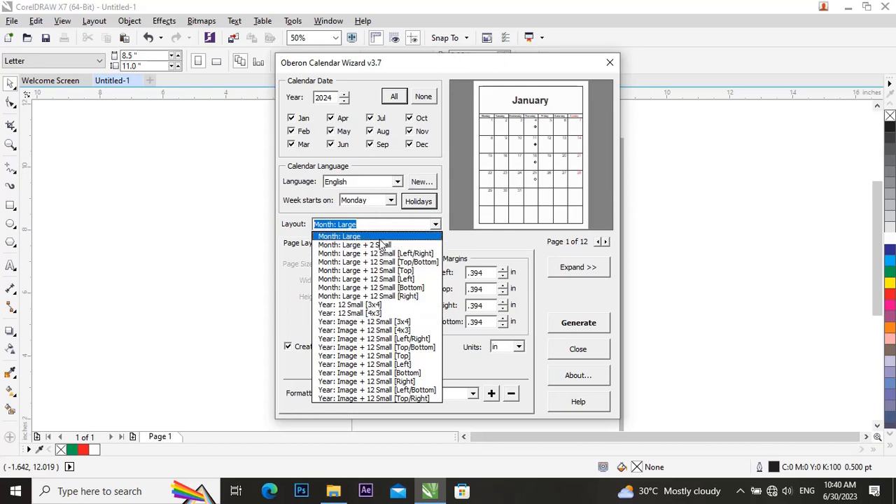
left_click(380, 237)
key("Down")
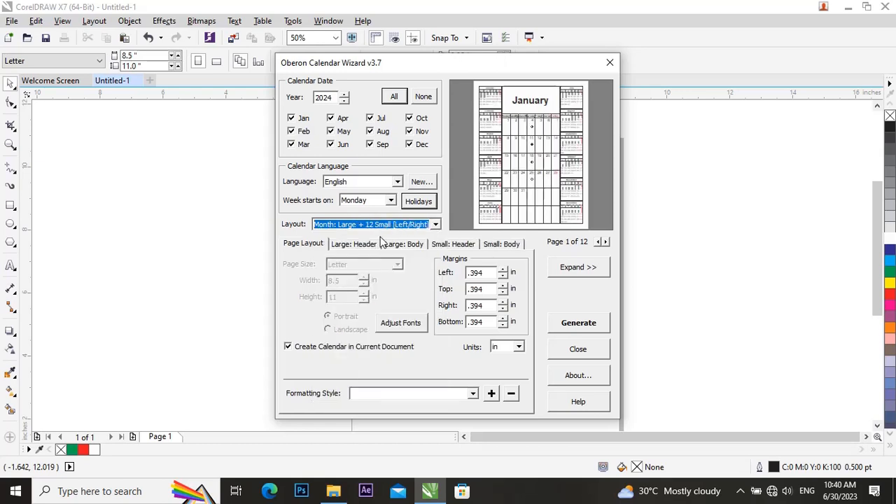
key("Down")
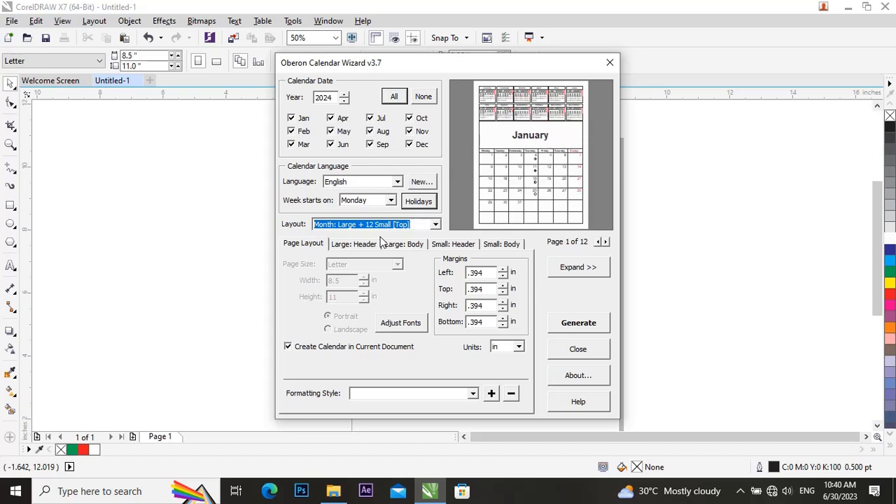
key("Down")
key("Down")
key("Down")
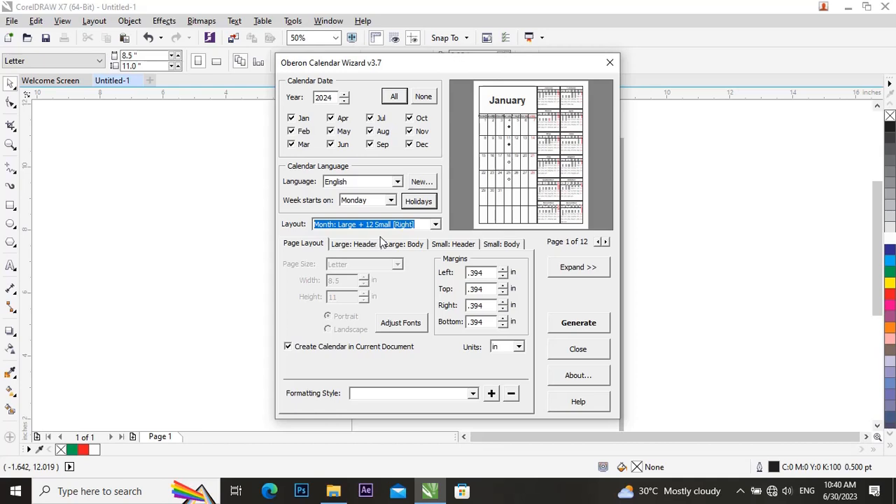
left_click(385, 226)
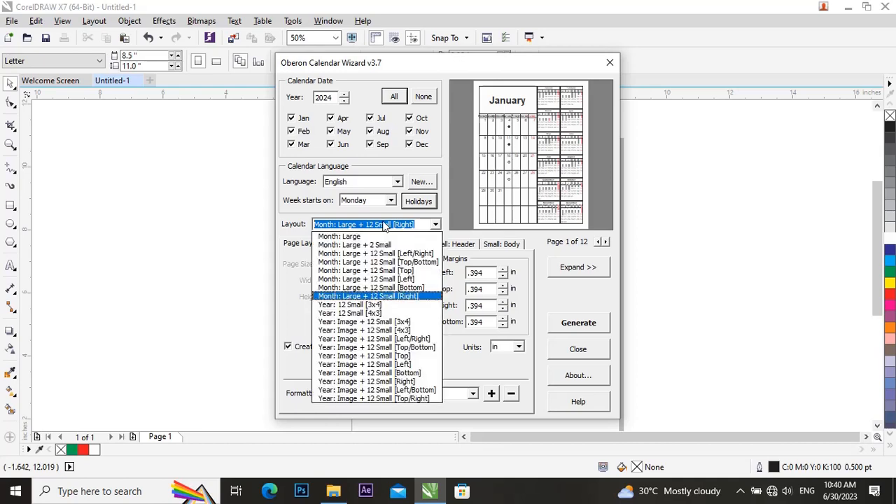
left_click(383, 382)
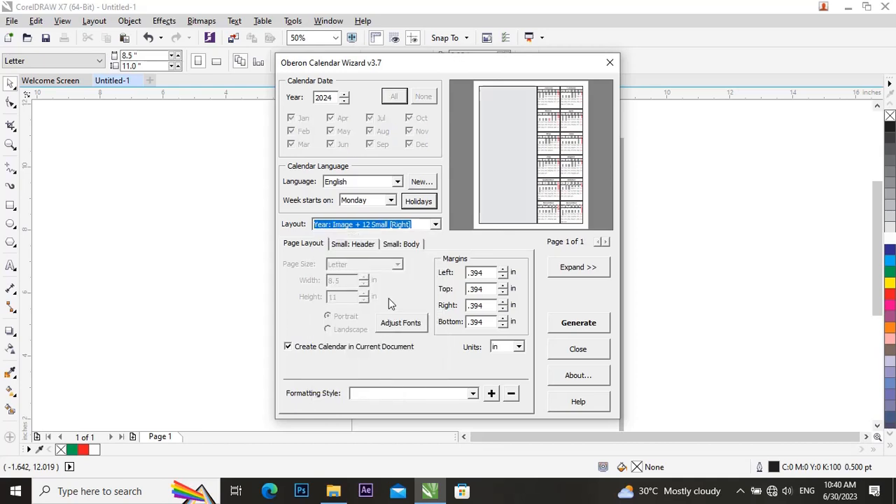
- Set the text colour of the small calendars' month title to blue, C94 M49 Y25 K4 (#12759A)
left_click(365, 245)
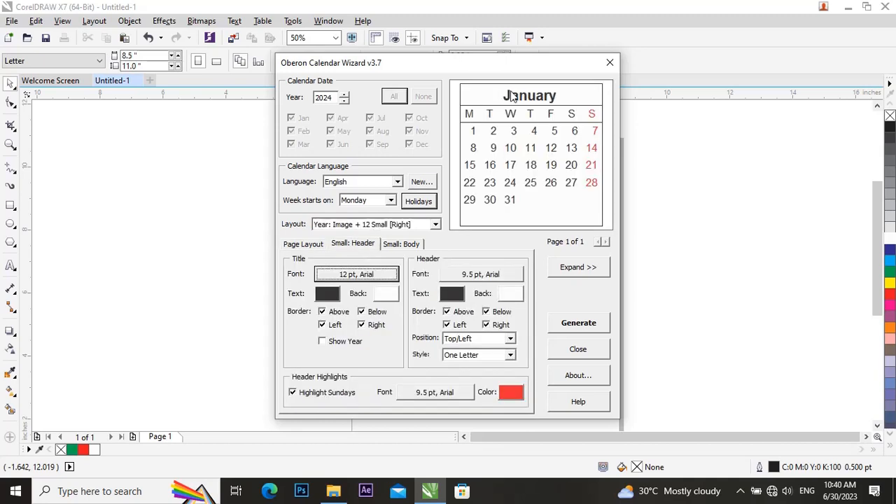
left_click(327, 294)
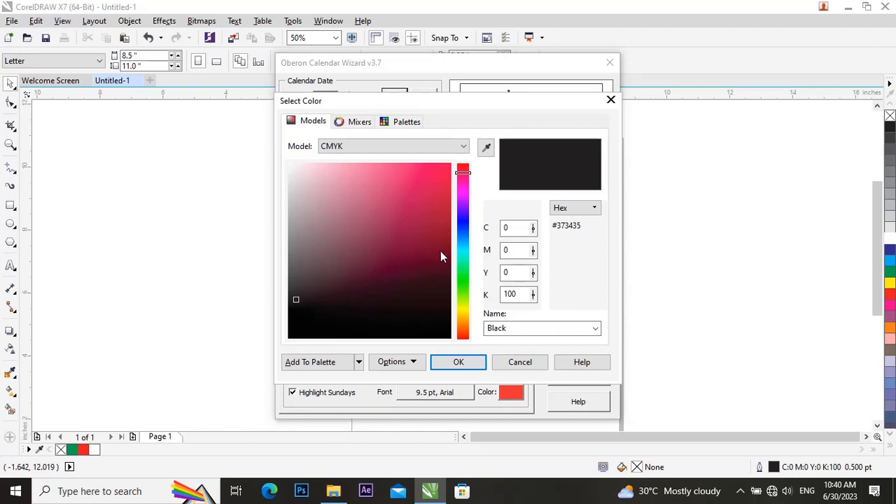
left_click(464, 243)
left_click(413, 254)
left_click(432, 233)
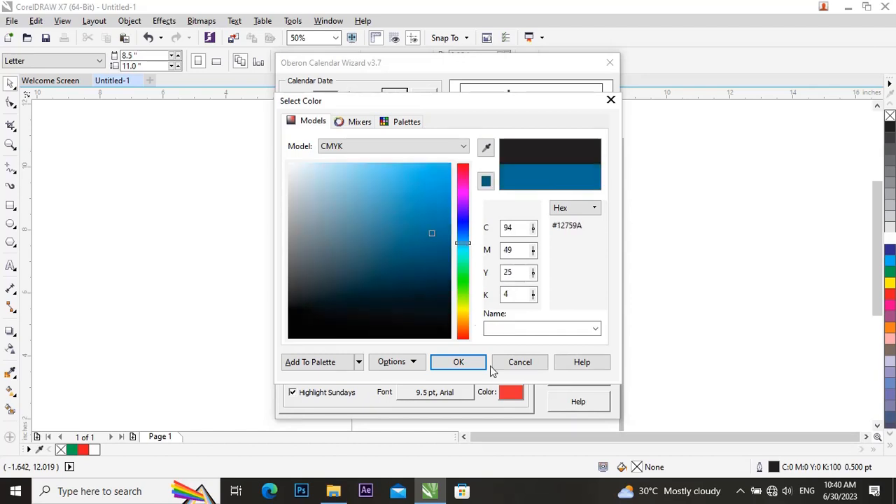
left_click(459, 360)
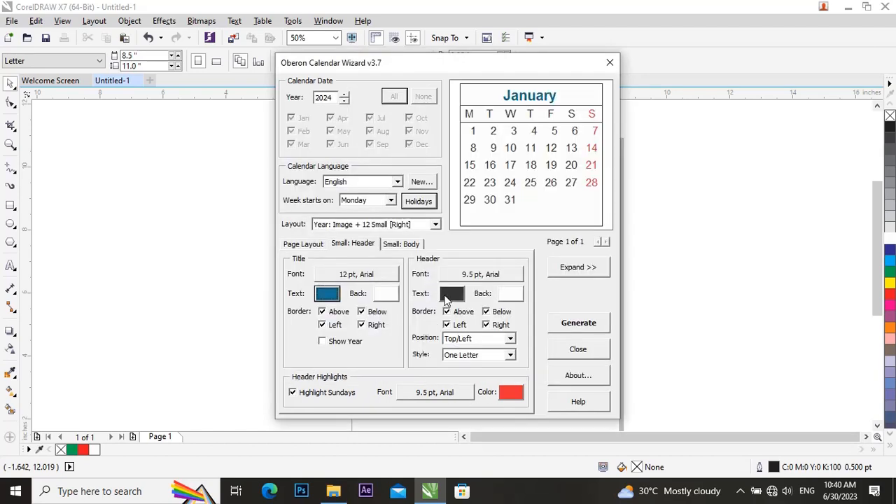
- Set the text colour of the small calendars' weekday header to blue, C84 M71 Y0 K0 (#4A63AC)
left_click(448, 294)
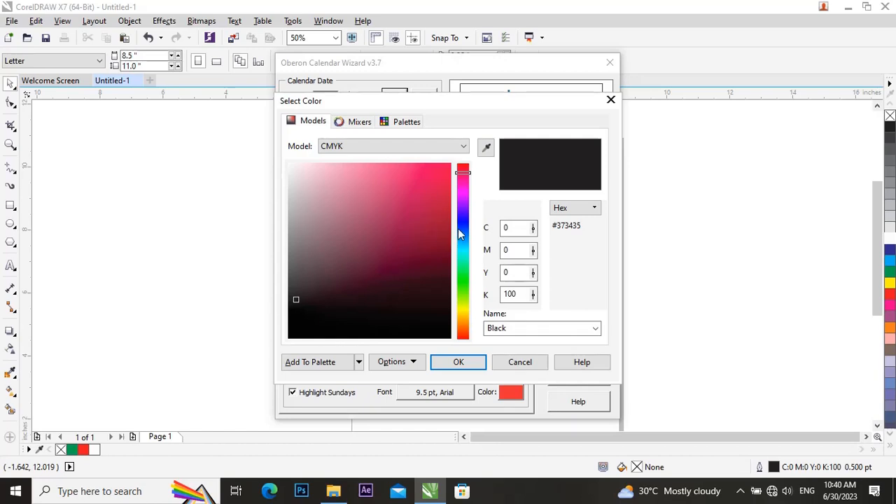
left_click(461, 228)
left_click(452, 282)
left_click_drag(457, 284, 466, 327)
left_click(380, 196)
left_click(405, 195)
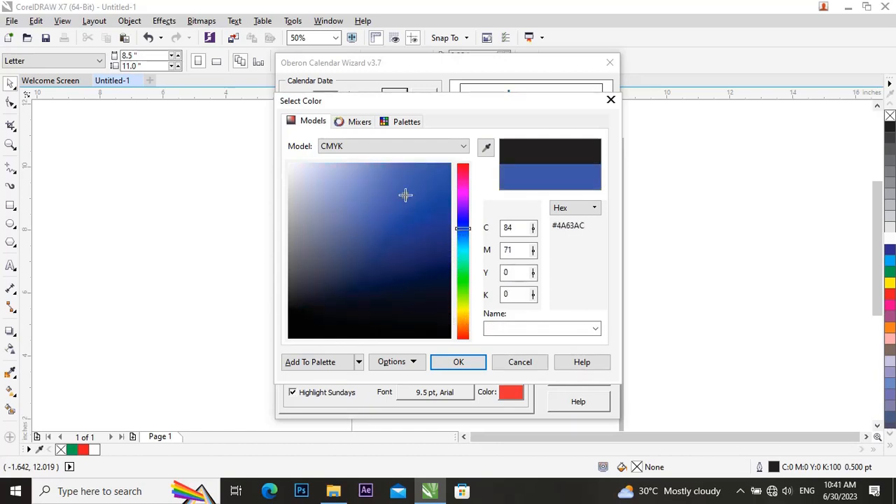
left_click(459, 363)
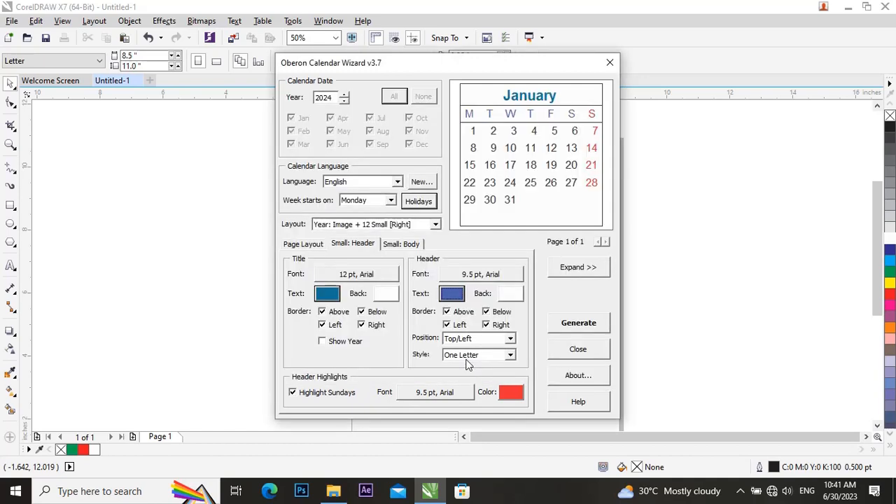
- Set the background colour of the small calendars' month title to near-black
left_click(390, 297)
left_click(440, 330)
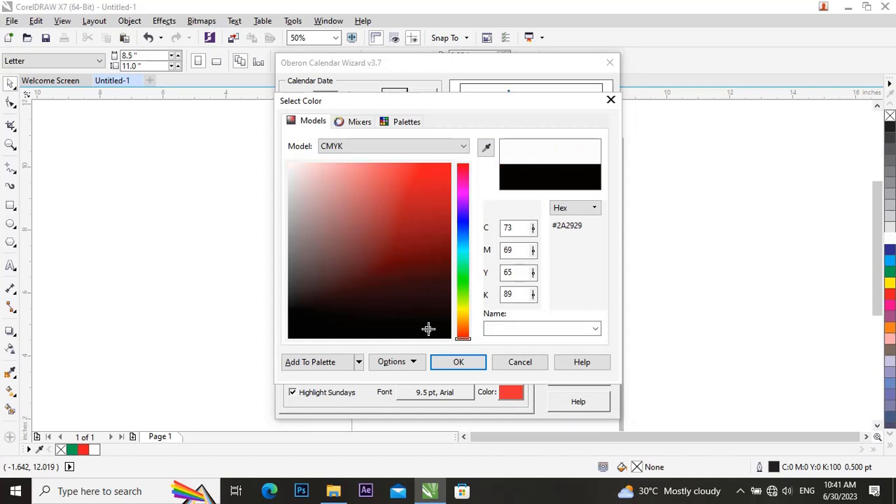
left_click(458, 362)
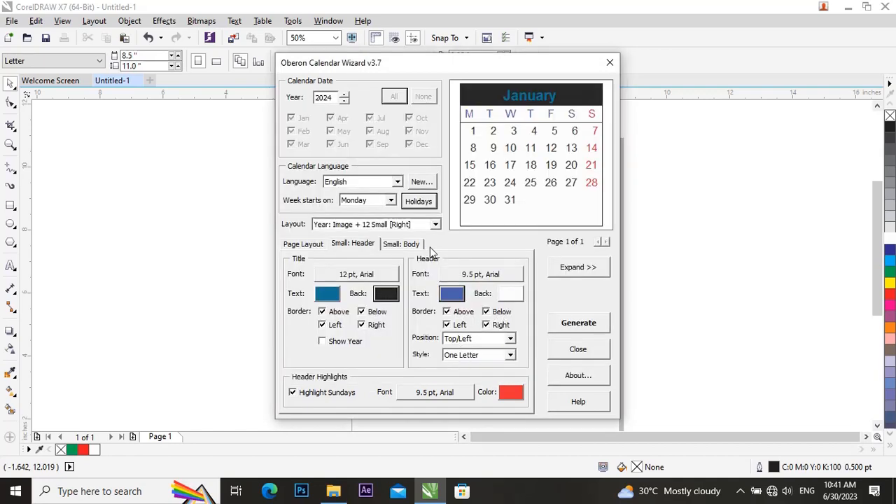
- Compare the horizontal and vertical orientations for the small calendar body, and set it to Vertical
left_click(409, 245)
left_click(364, 272)
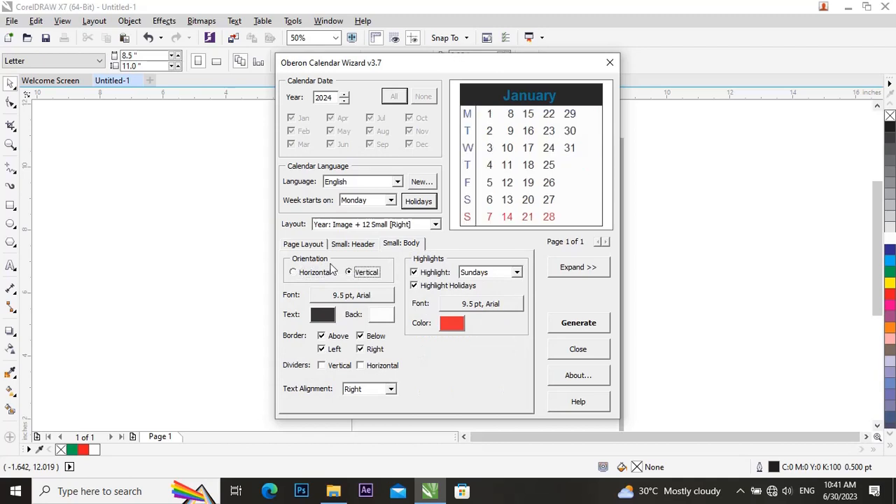
left_click(301, 271)
left_click(349, 274)
left_click(320, 274)
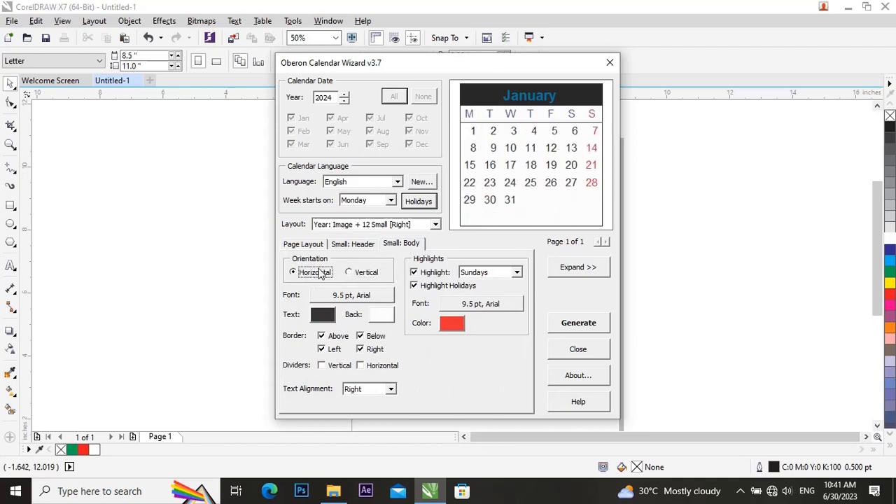
left_click(374, 273)
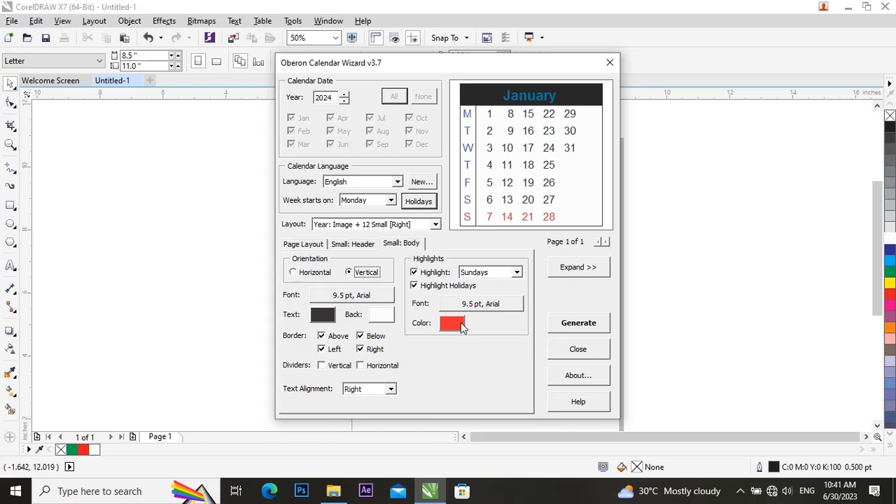
- Generate the calendar in the current document and close the Calendar Wizard
left_click(584, 327)
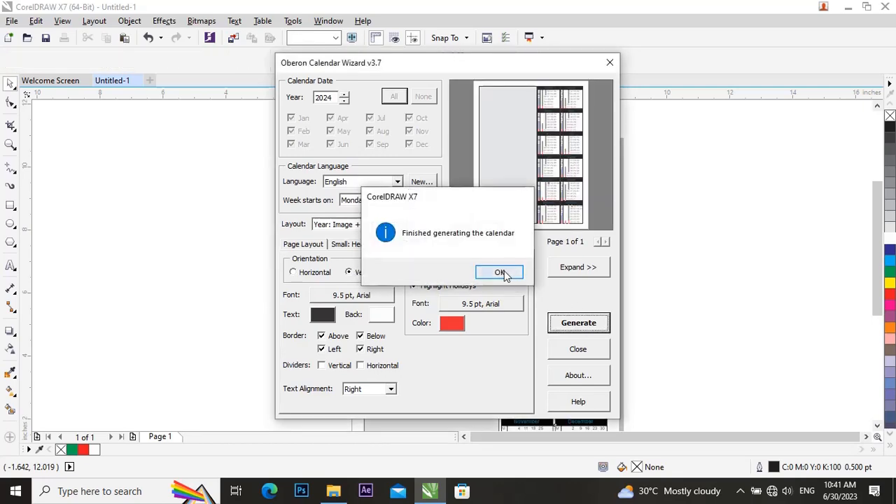
left_click(500, 273)
left_click(610, 62)
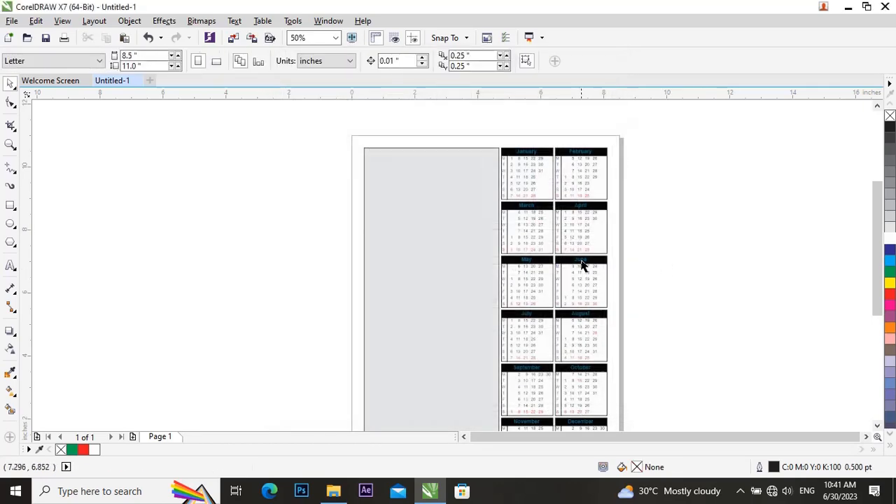
- Examine the generated month blocks and the holiday dates highlighted in red
scroll(577, 266, "down", 2)
scroll(589, 273, "up", 2)
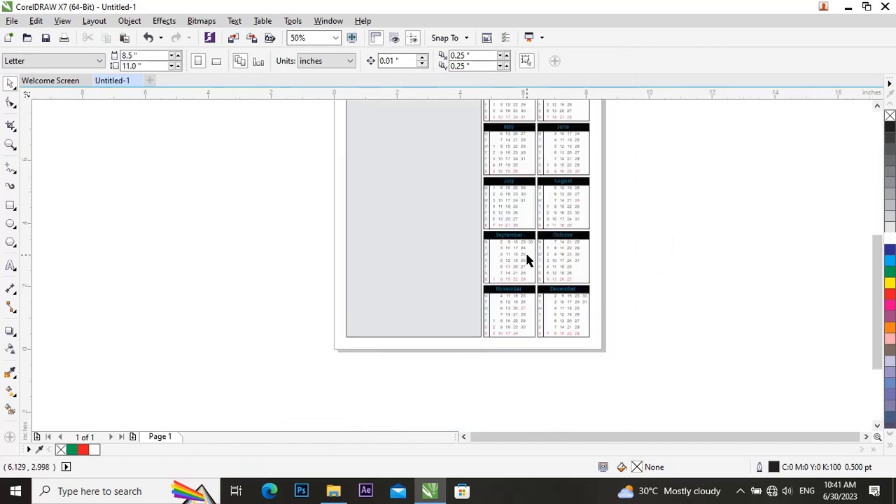
scroll(529, 259, "up", 3)
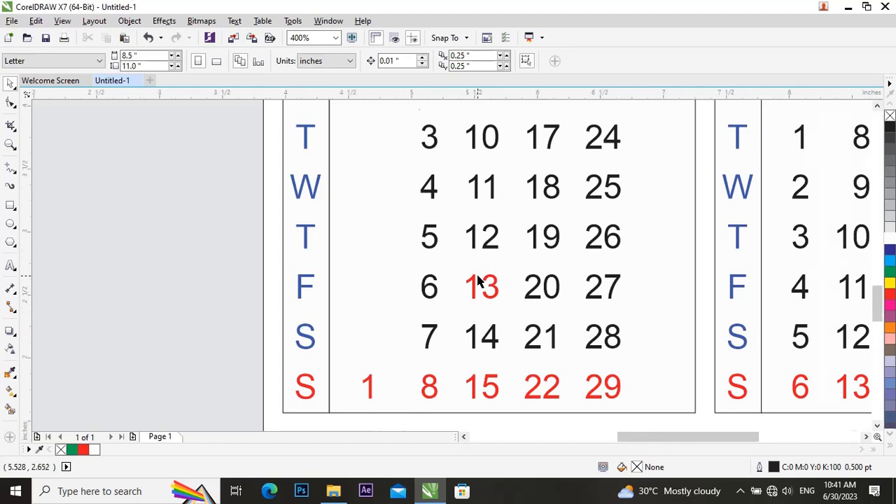
scroll(479, 280, "down", 2)
scroll(479, 281, "down", 2)
scroll(477, 208, "up", 2)
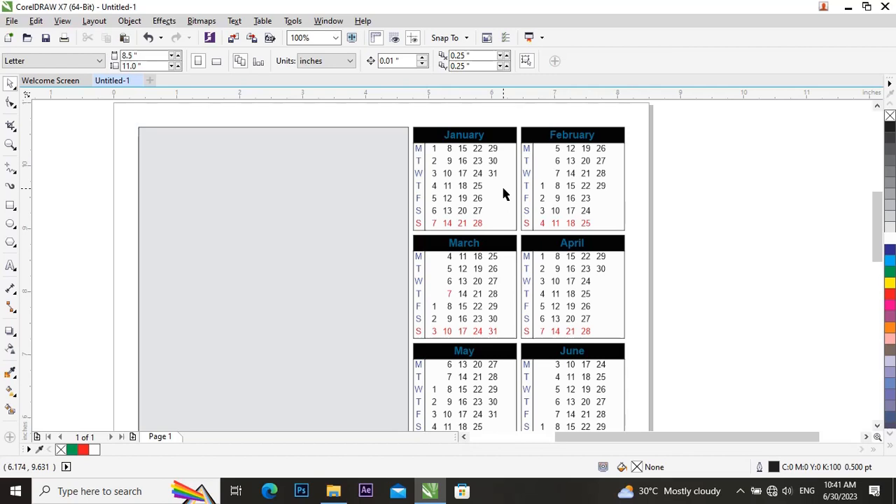
- Try moving the grey image placeholder rectangle off the page, undo the move and deselect it
left_click(296, 184)
scroll(296, 179, "down", 2)
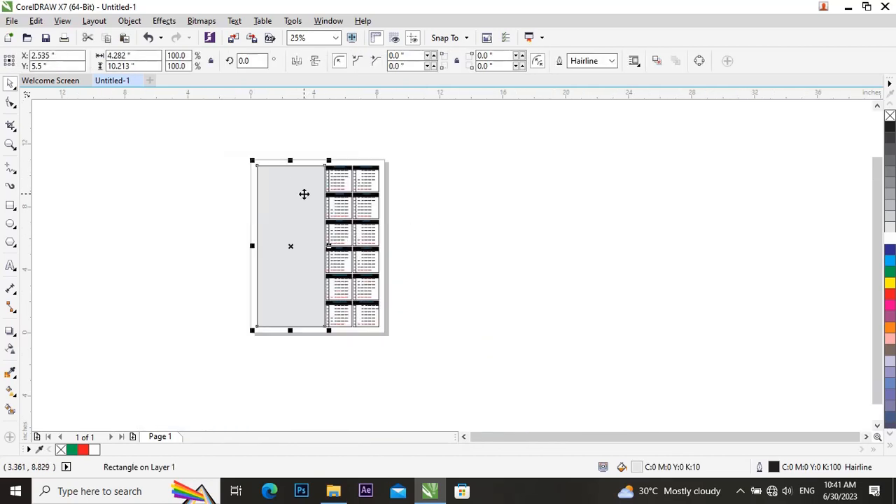
left_click_drag(304, 194, 202, 185)
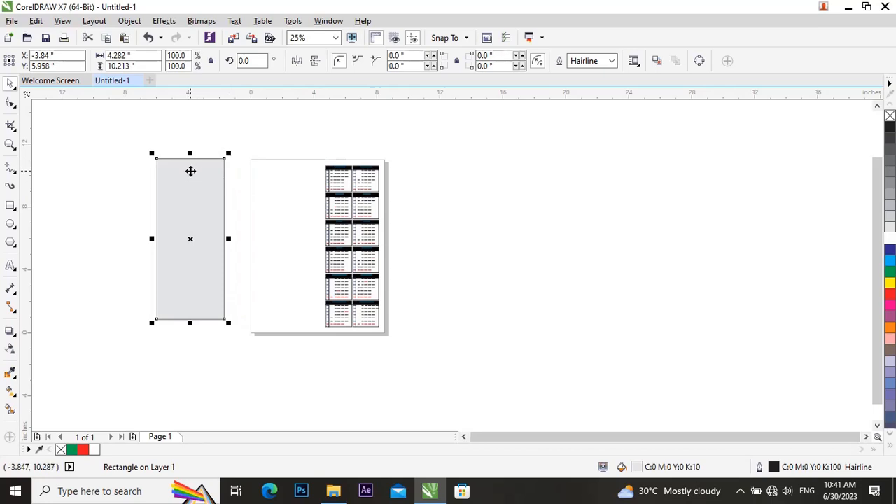
key("ctrl+z")
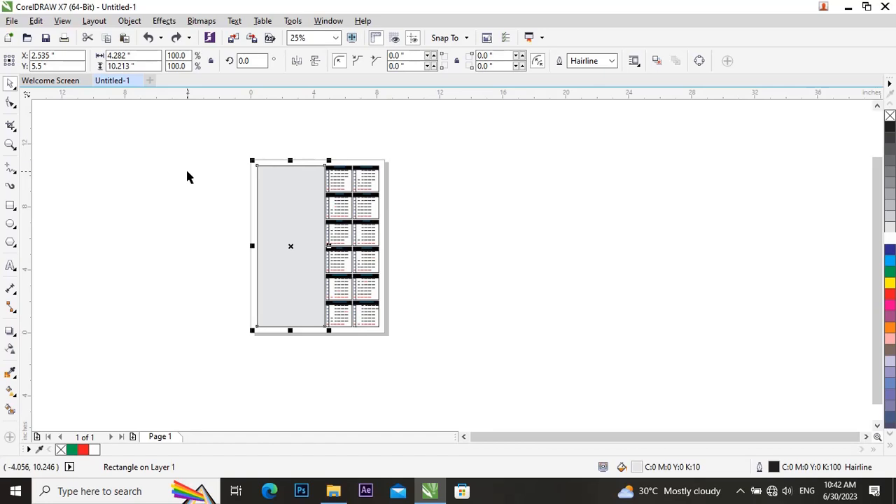
left_click(187, 176)
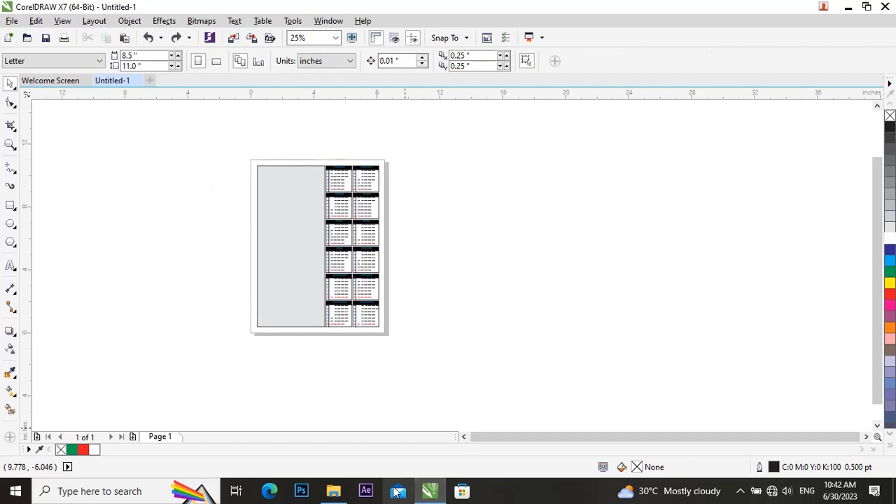
- Switch to File Explorer and open the folder work (D:) > refrences > photoshop refrences
left_click(333, 491)
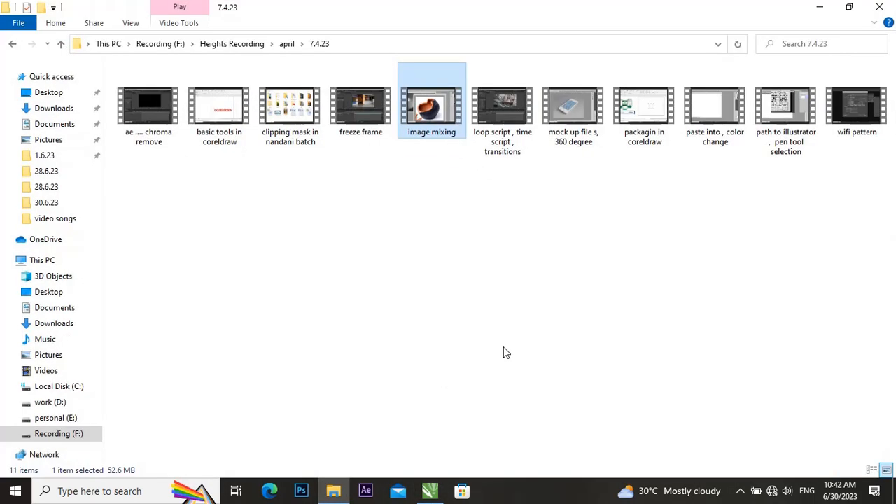
left_click(60, 403)
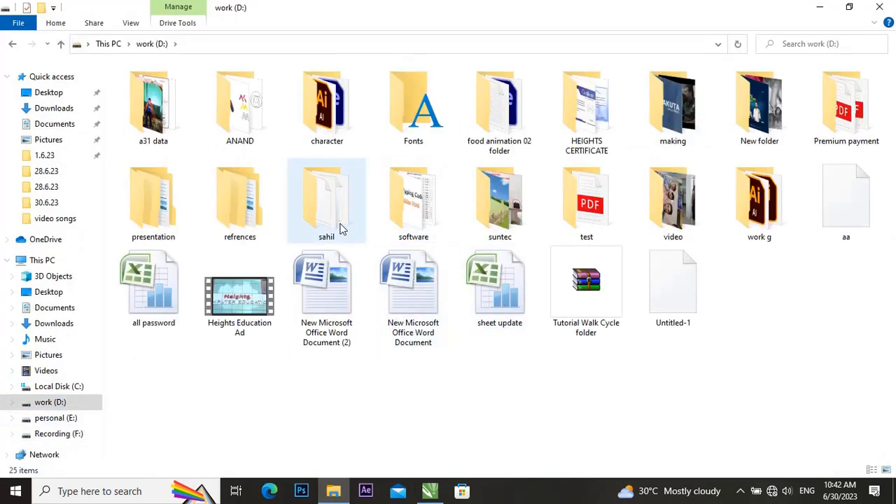
double_click(235, 196)
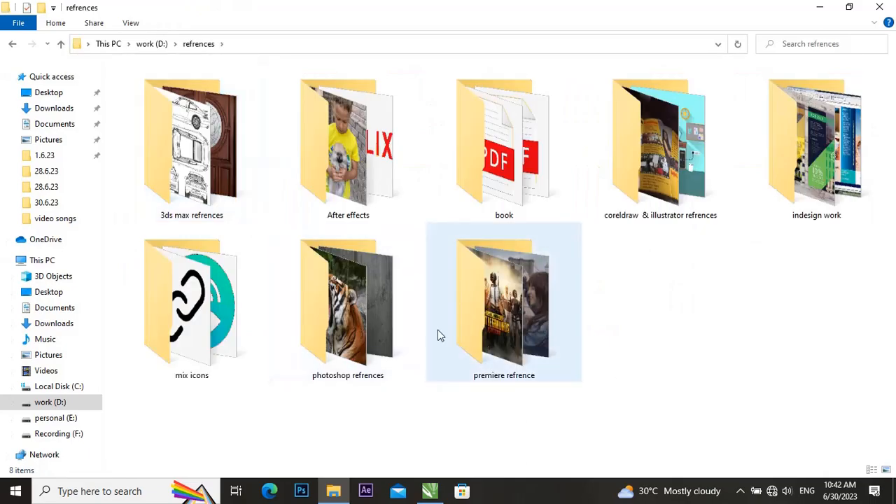
double_click(356, 308)
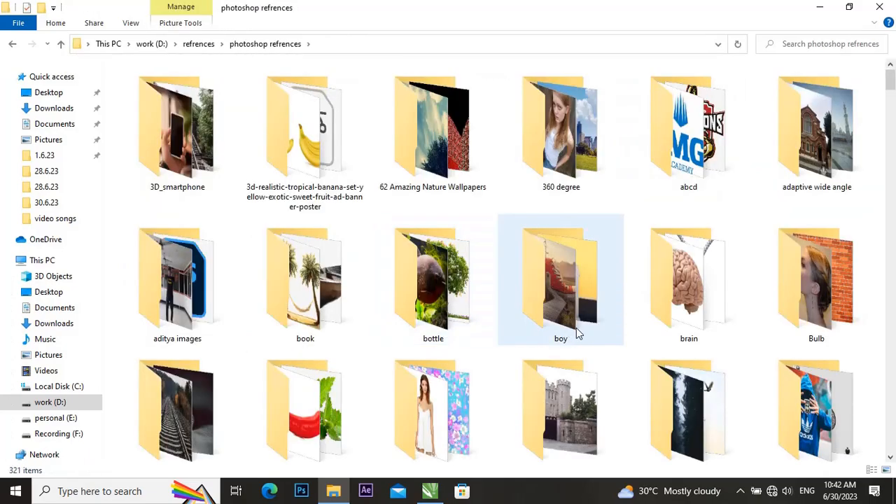
- Find the picture bandana-fashion-fashionable-2462045 and bring it into the CorelDRAW document beside the grey image placeholder
scroll(577, 328, "down", 15)
scroll(576, 327, "down", 15)
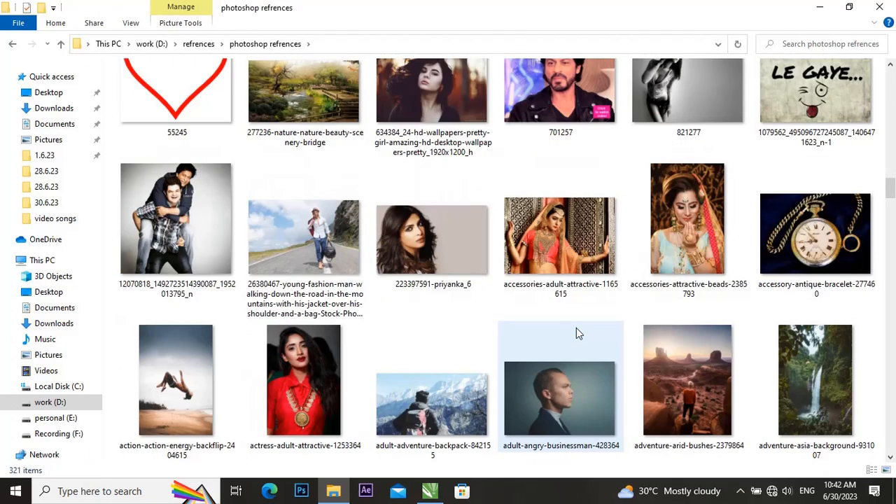
scroll(364, 271, "down", 5)
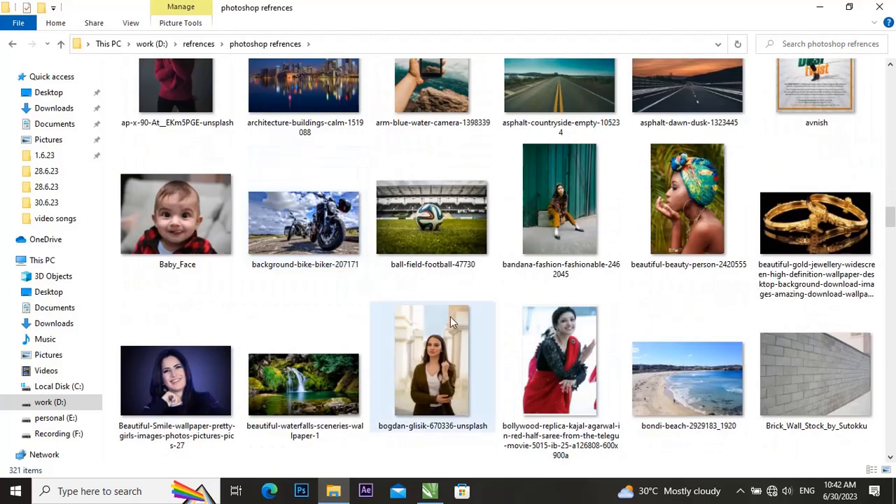
scroll(451, 317, "down", 2)
scroll(458, 294, "up", 1)
left_click(550, 125)
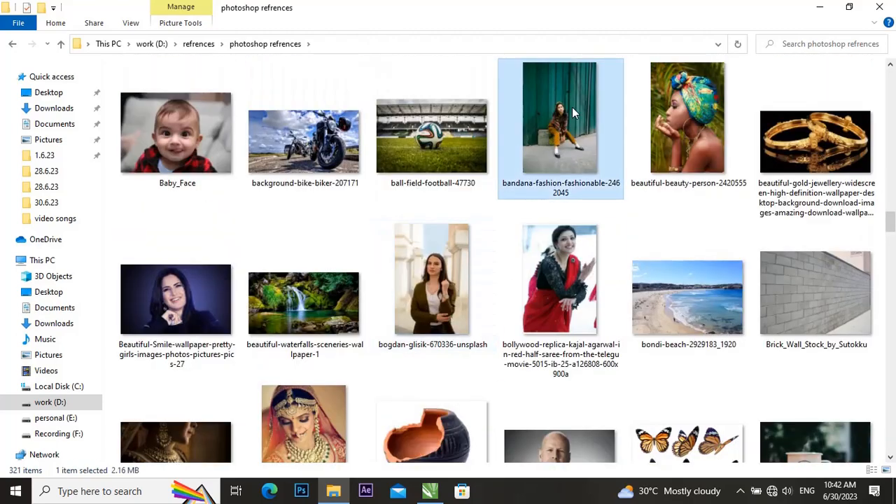
left_click_drag(572, 107, 371, 467)
left_click_drag(448, 479, 644, 286)
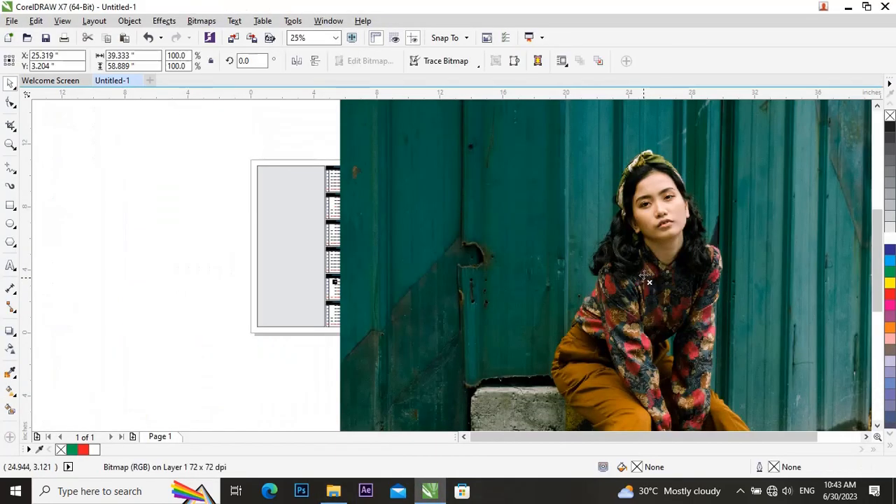
- Move the photo clear of the calendar page and PowerClip it inside the grey image placeholder
scroll(642, 269, "down", 2)
left_click_drag(627, 251, 669, 250)
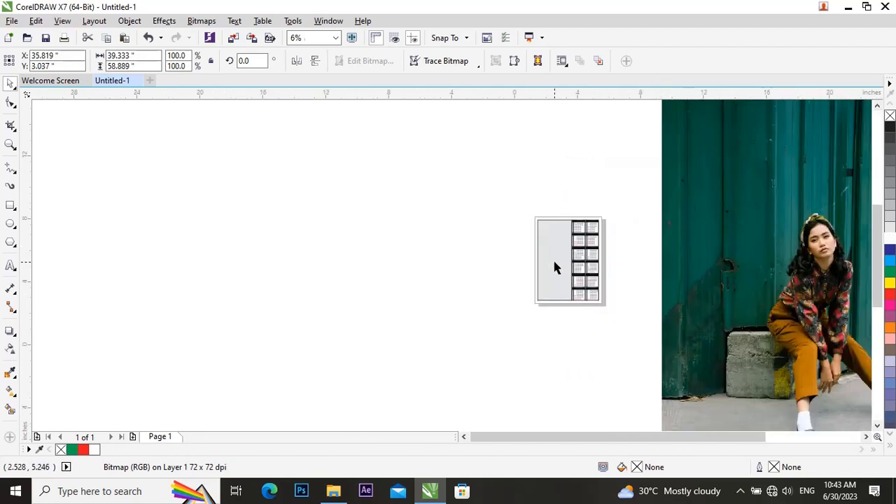
scroll(554, 259, "up", 2)
scroll(542, 249, "down", 1)
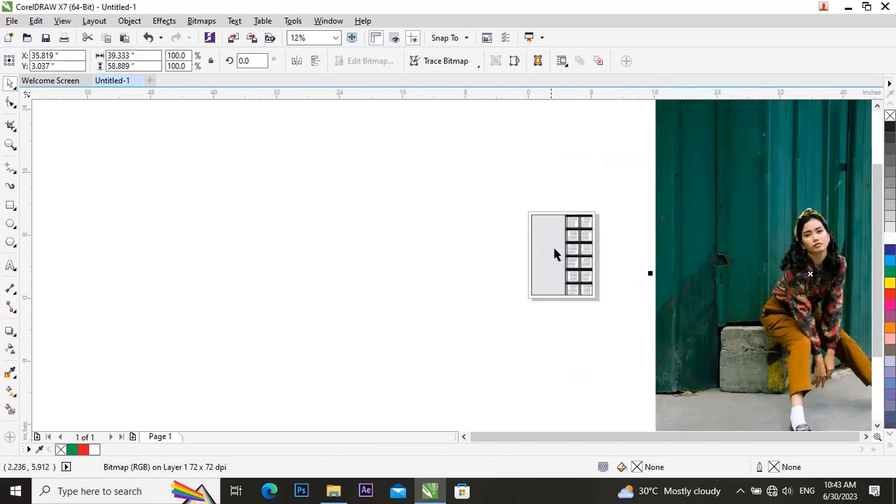
right_click(701, 178)
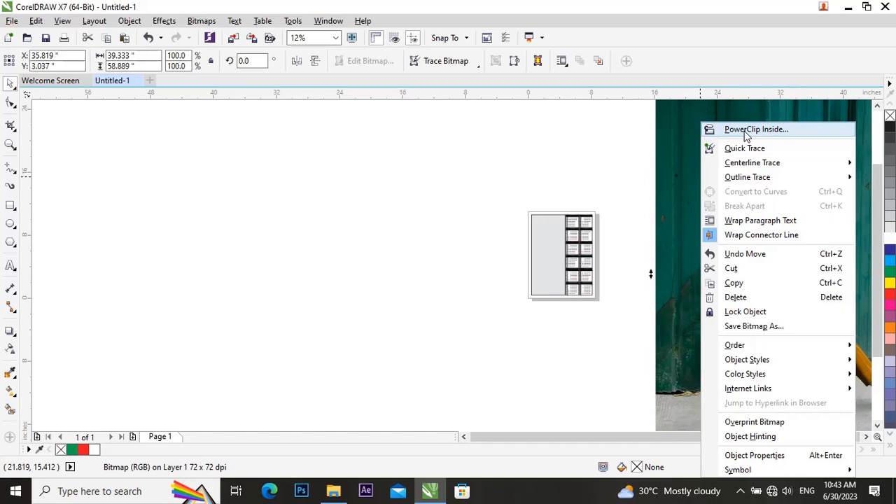
left_click(746, 131)
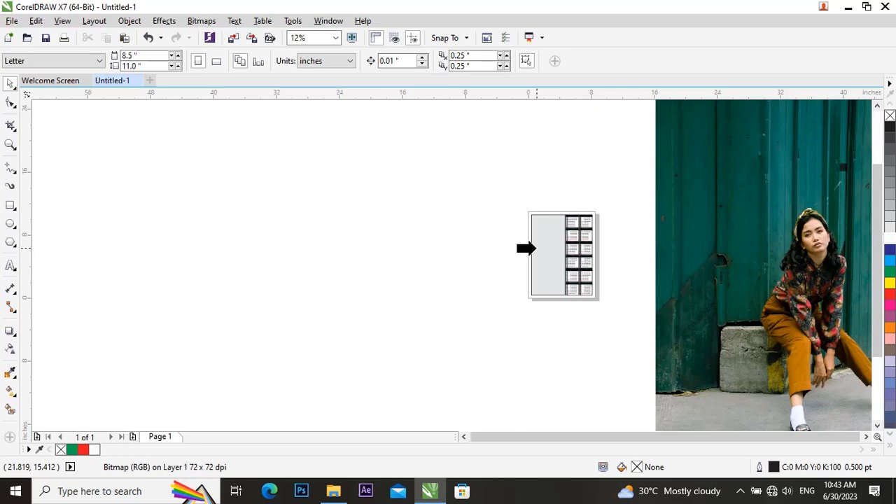
left_click(532, 248)
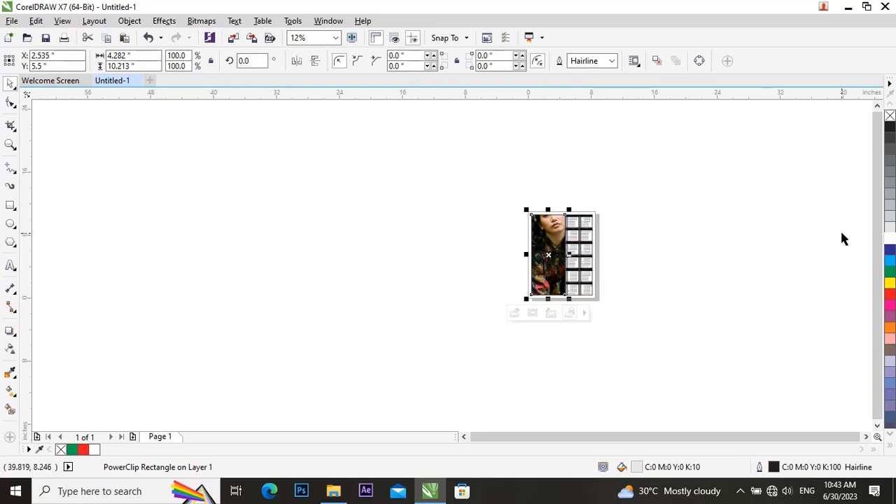
- Fit the photo inside its PowerClip frame with Fill Frame Proportionally and deselect the frame
scroll(655, 235, "up", 3)
scroll(512, 230, "down", 2)
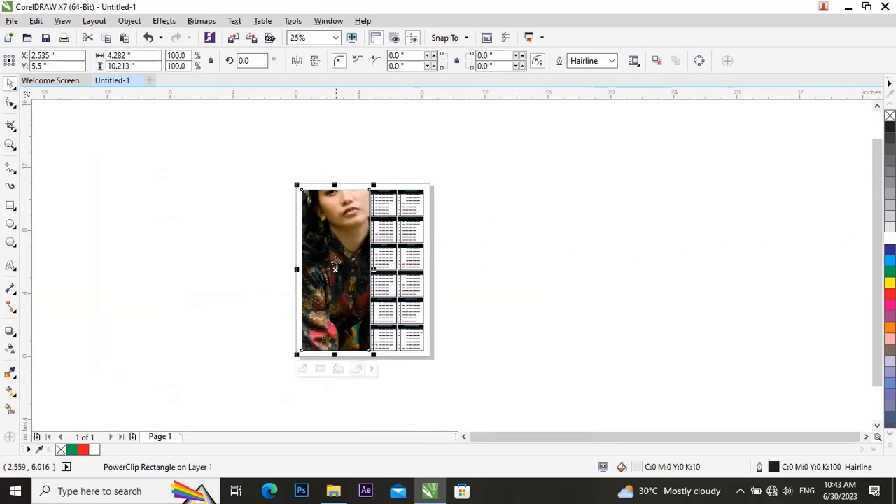
scroll(335, 261, "up", 1)
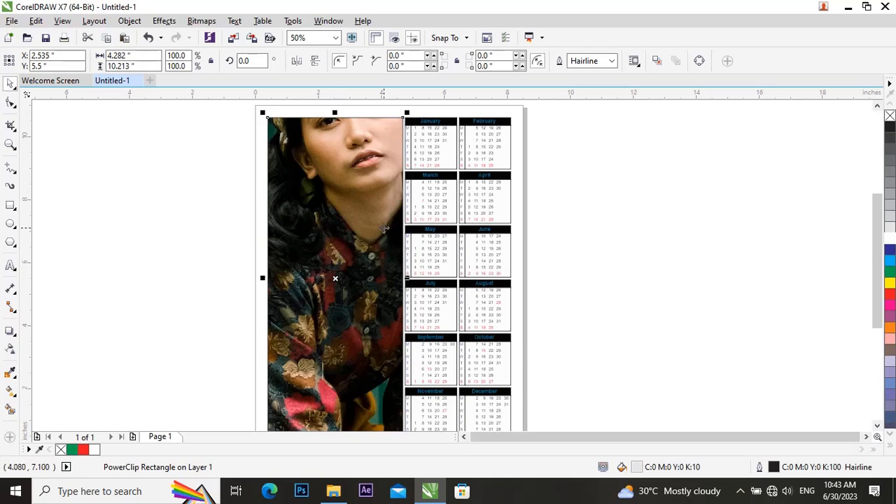
right_click(363, 187)
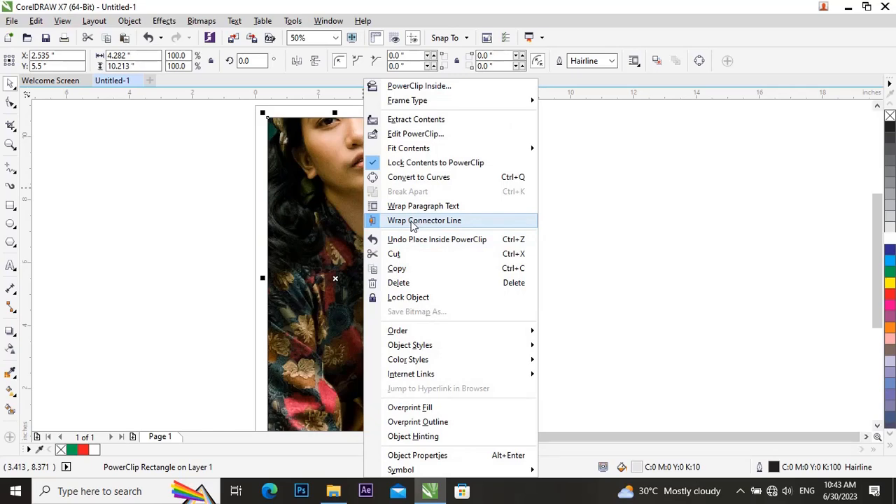
mouse_move(498, 149)
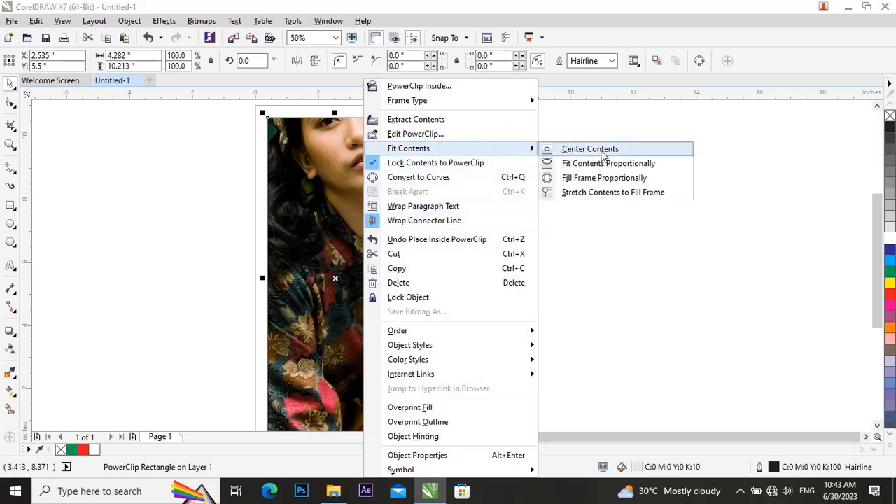
left_click(592, 180)
left_click(581, 190)
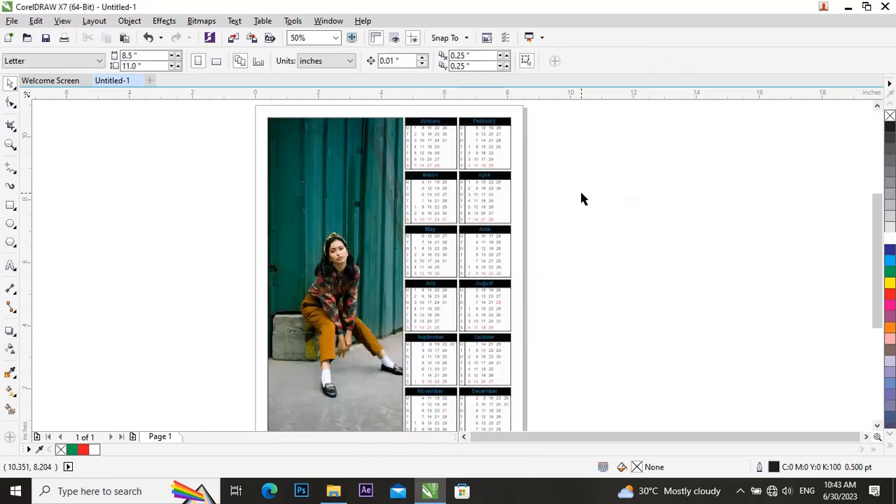
- Review the Fit Contents options for the PowerClip frame and inspect the framed photo beside the month blocks
right_click(379, 185)
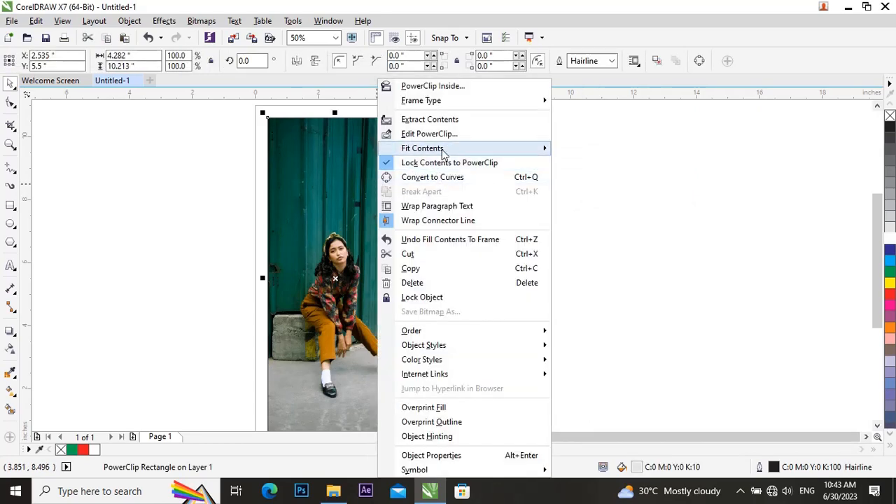
mouse_move(465, 150)
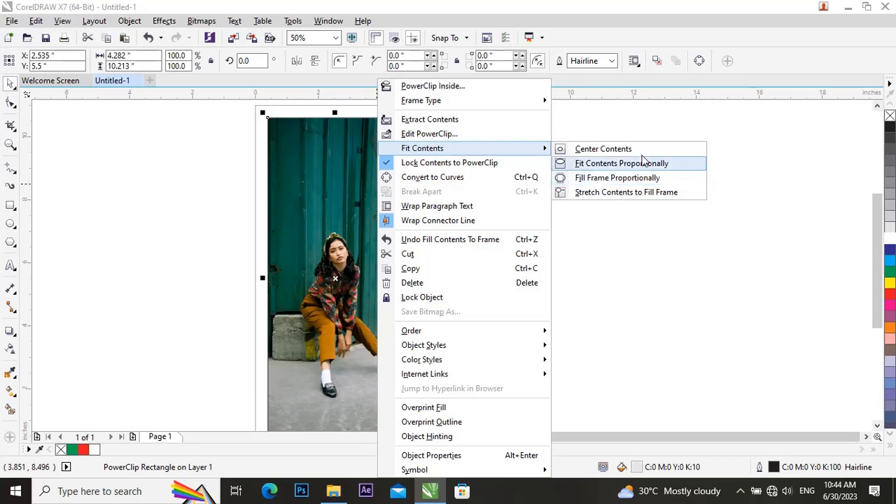
left_click(665, 304)
scroll(320, 136, "up", 1)
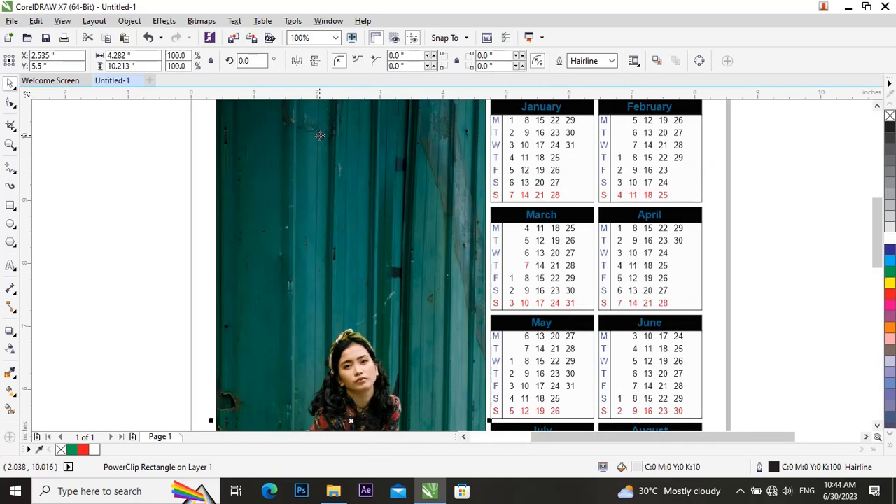
scroll(320, 136, "down", 1)
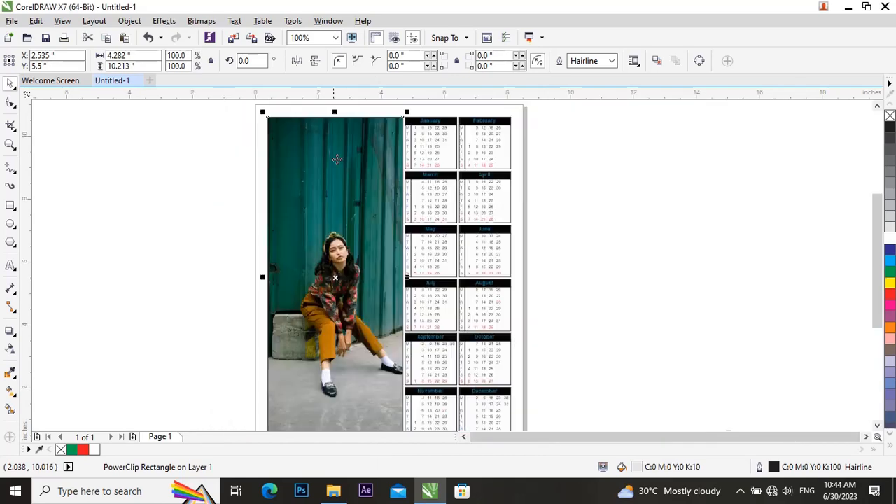
left_click(715, 299)
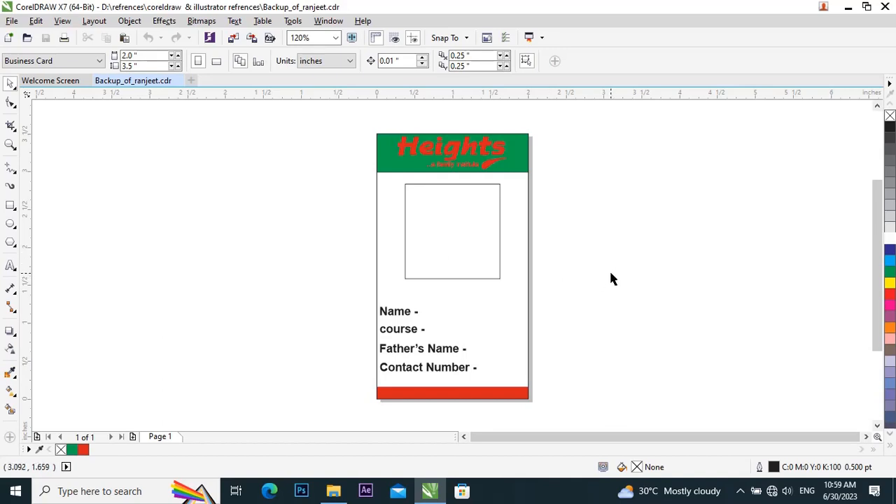
- Try moving the ID card's green header, Heights logo and background rectangle off the card, undoing each move
left_click_drag(515, 163, 649, 157)
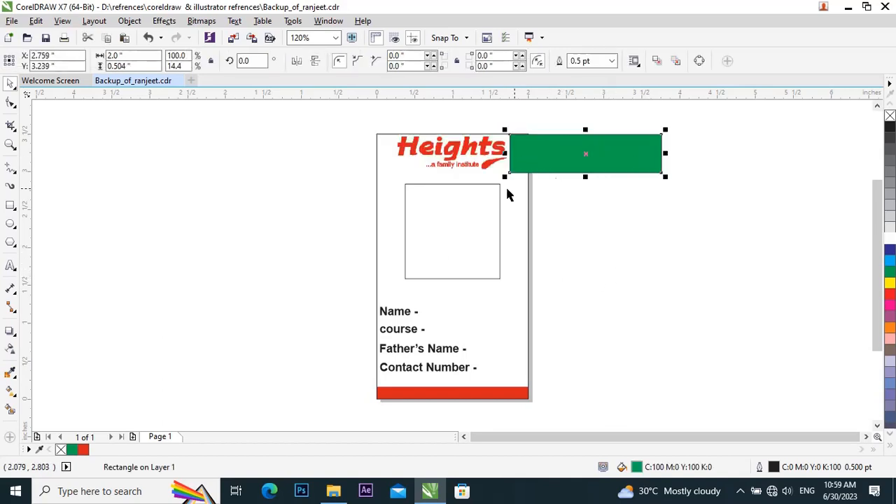
key("ctrl+z")
left_click_drag(437, 155, 557, 150)
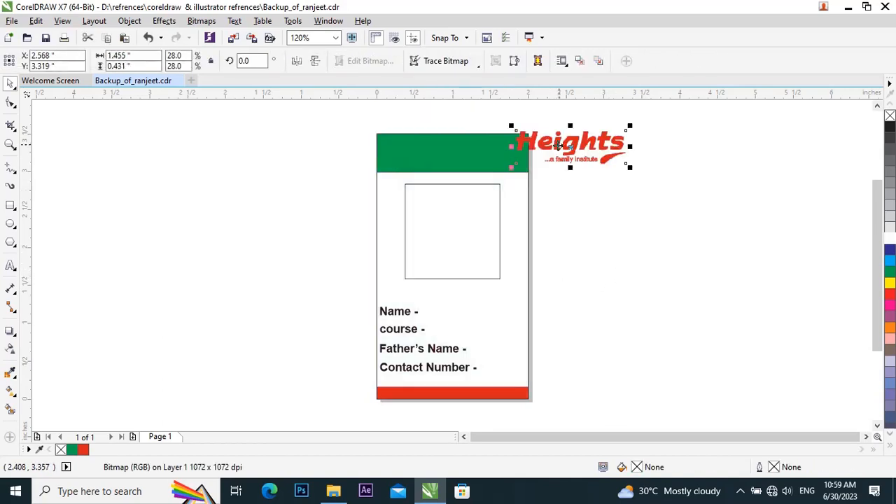
key("ctrl+z")
left_click_drag(512, 270, 613, 270)
key("ctrl+z")
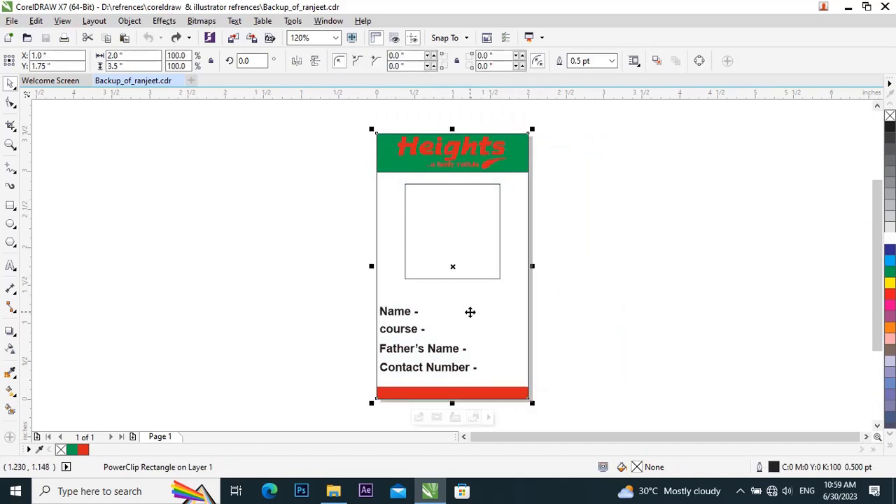
left_click(334, 324)
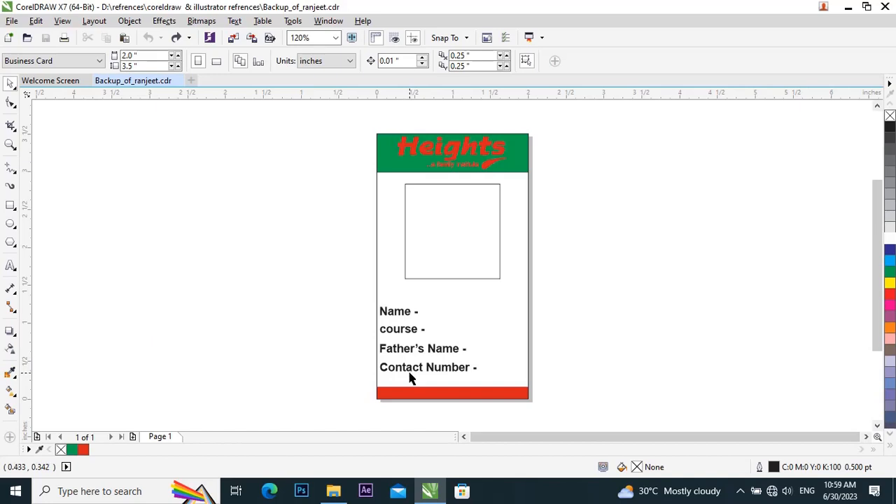
- Switch to the desktop, create a new Microsoft Office Excel worksheet with its default name and open it
left_click(848, 7)
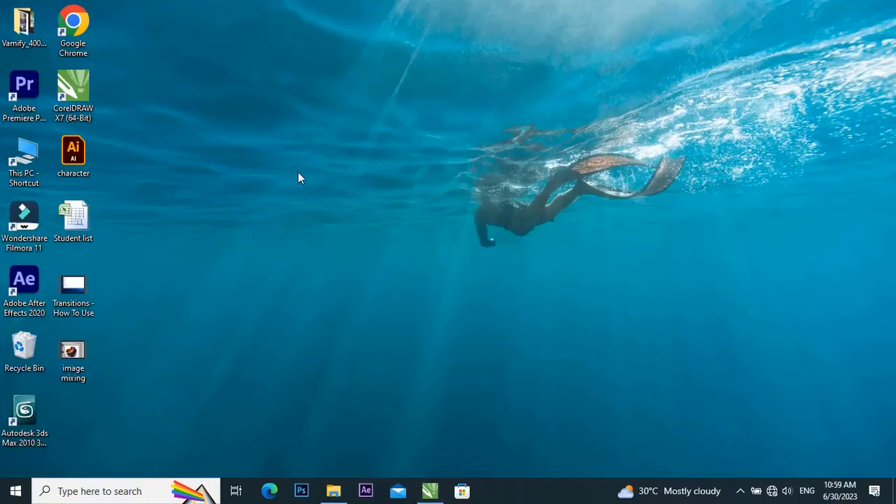
right_click(299, 178)
mouse_move(359, 319)
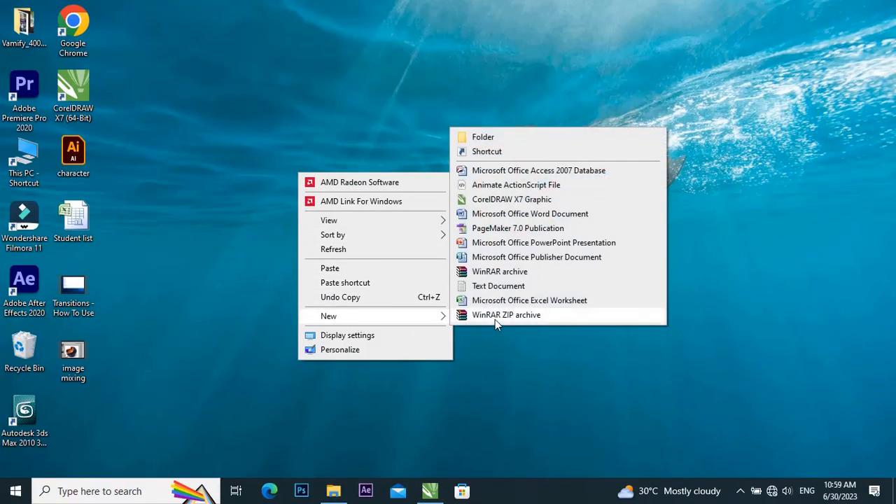
left_click(516, 300)
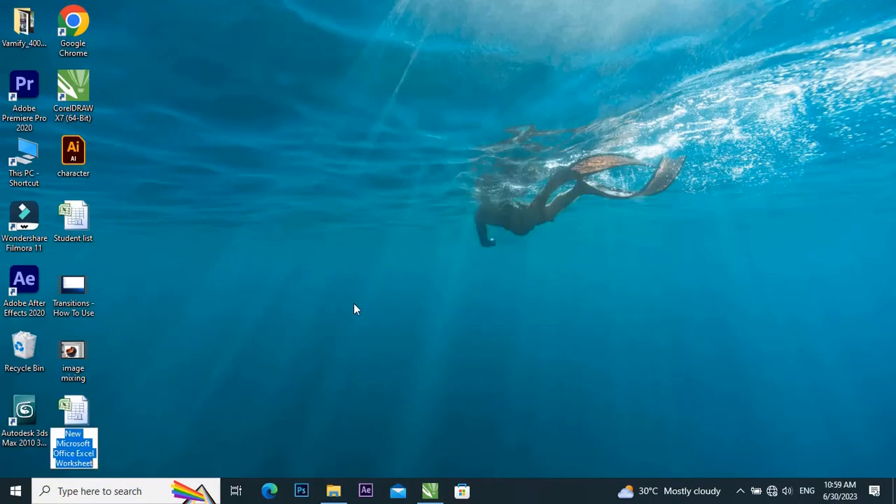
key("Return")
double_click(78, 412)
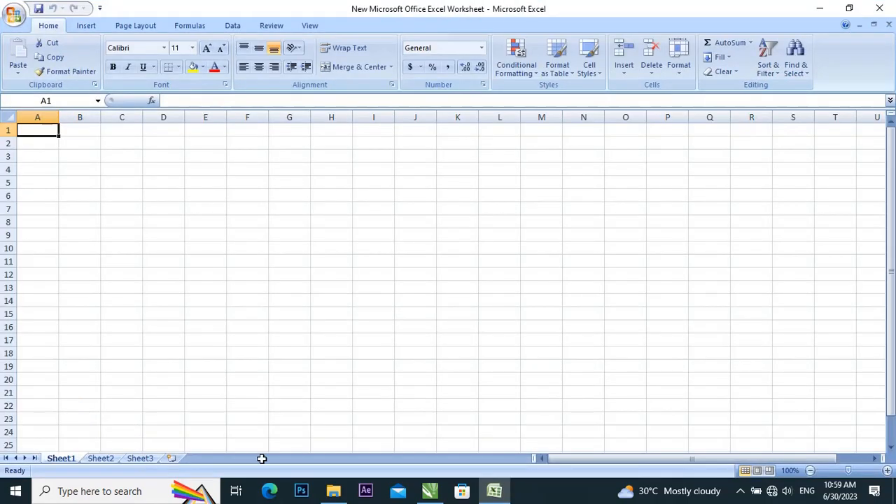
- Switch to CorelDRAW to check the ID card's text fields and return to the blank Excel worksheet
left_click(492, 494)
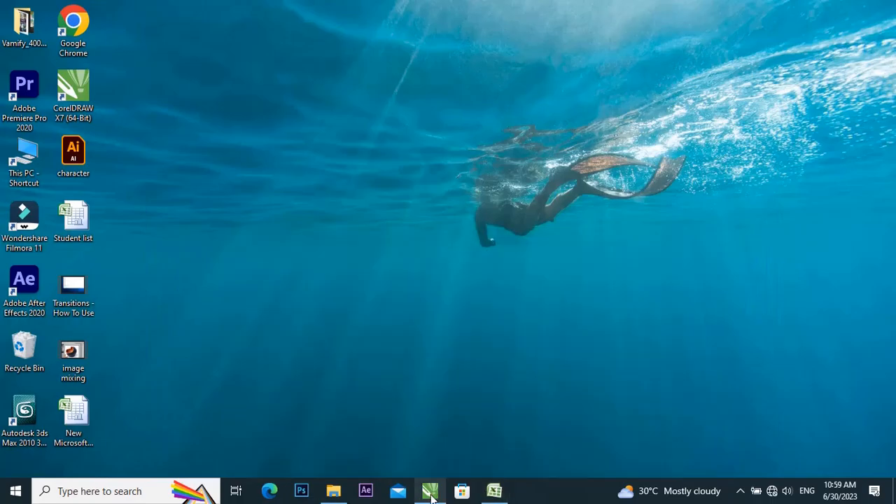
left_click(430, 491)
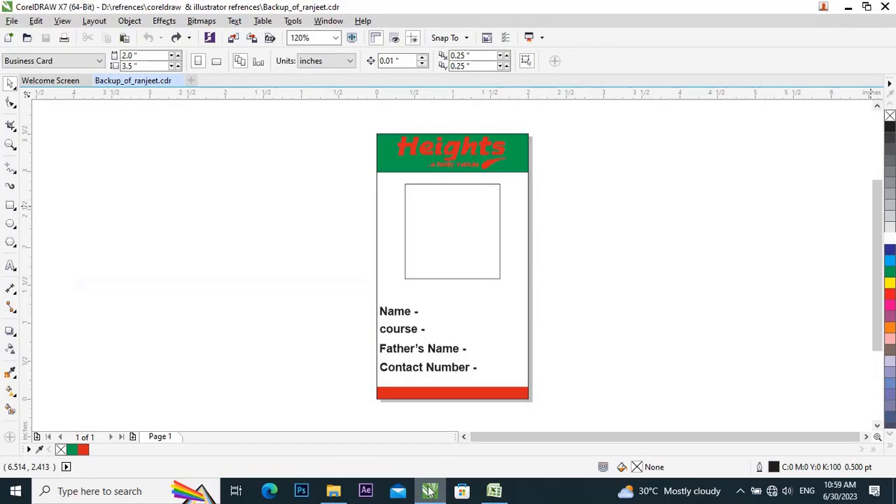
left_click(495, 491)
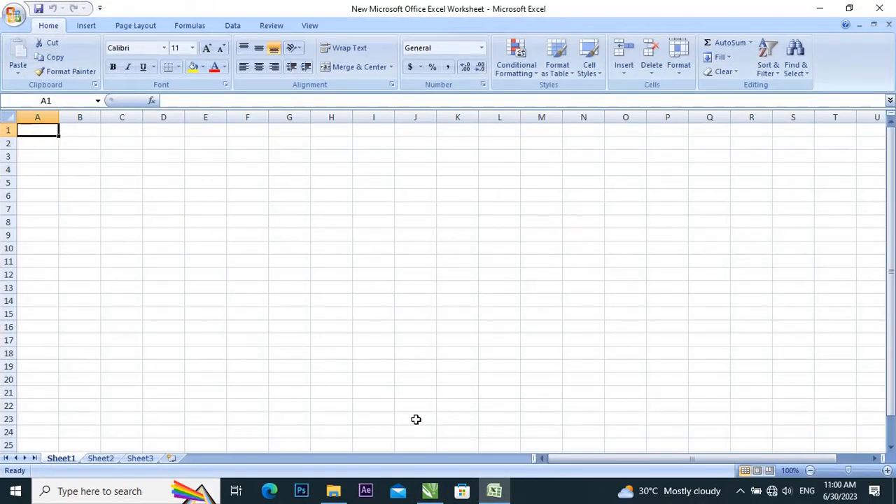
- Enter the column headings Name, Course and Father name in cells A1 to C1
type("Namwe")
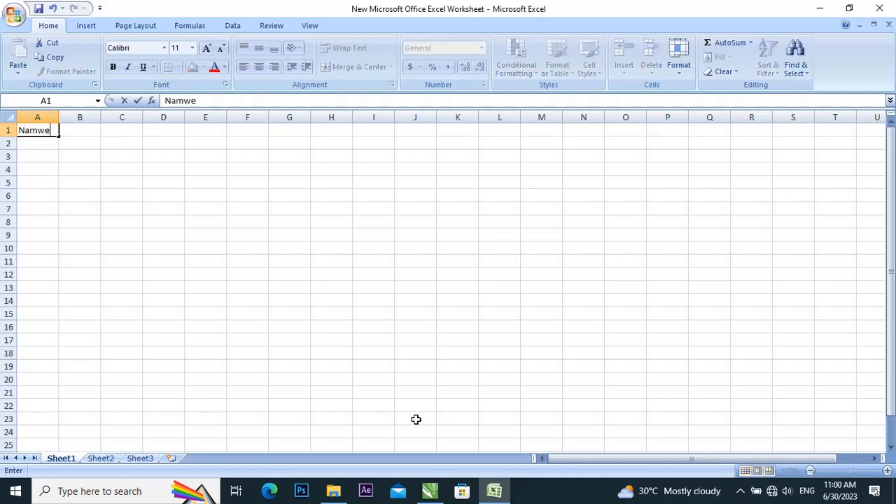
key("BackSpace")
key("BackSpace")
type("e")
key("Tab")
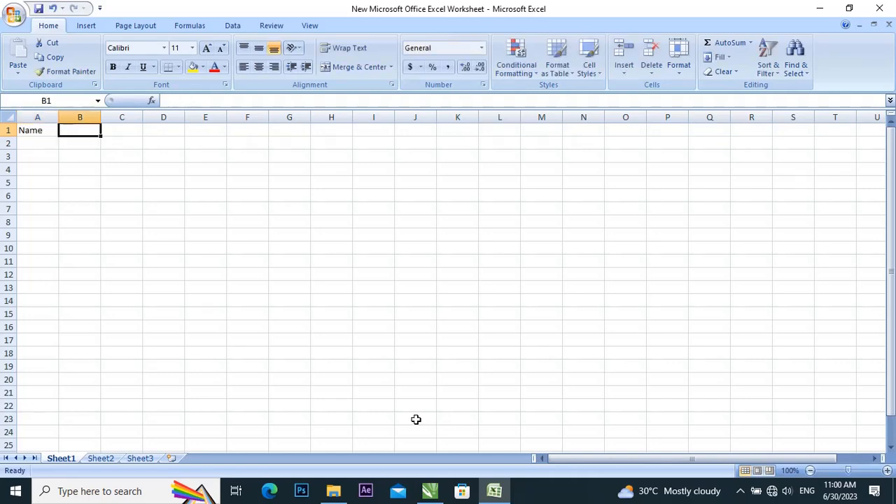
type("Course")
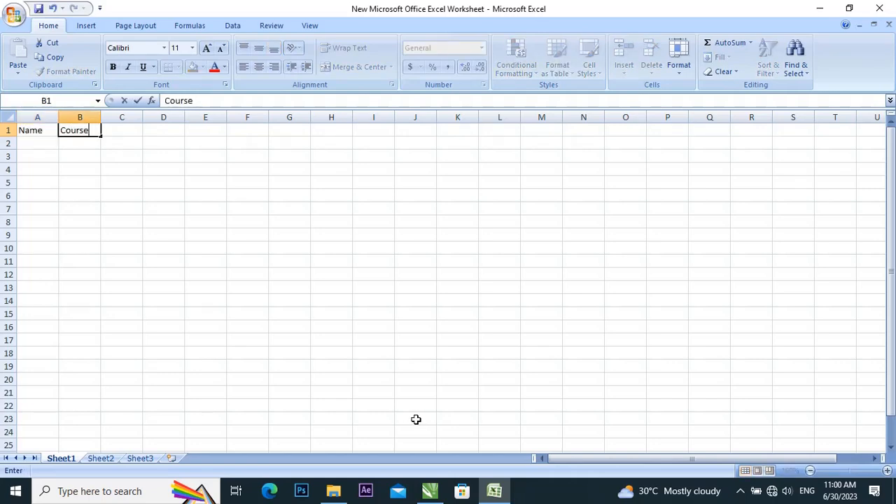
key("Tab")
type("Fath")
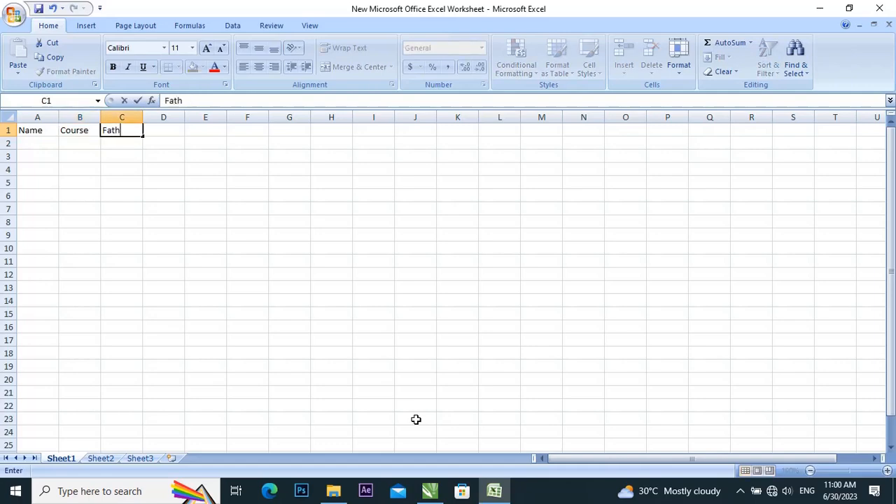
type("er name")
key("Tab")
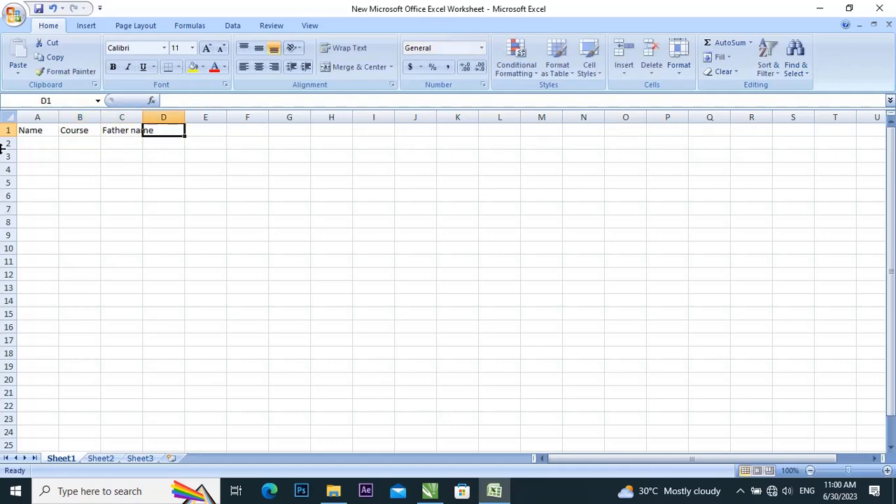
- Widen column C to fit its heading and enter the heading Contact no in cell D1
double_click(143, 117)
double_click(177, 133)
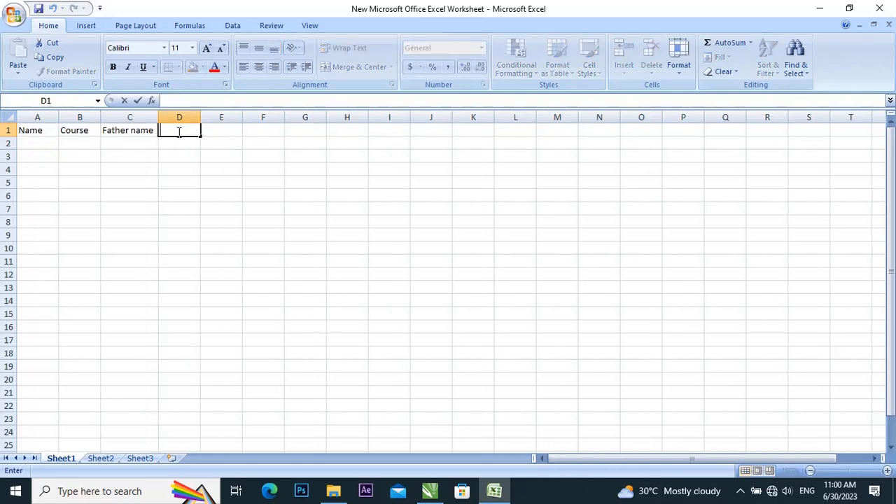
type("Contact no")
key("Return")
- Enter the first student's name in cell A2 and the course Graphics in cell B2
key("Left")
key("Left")
key("Left")
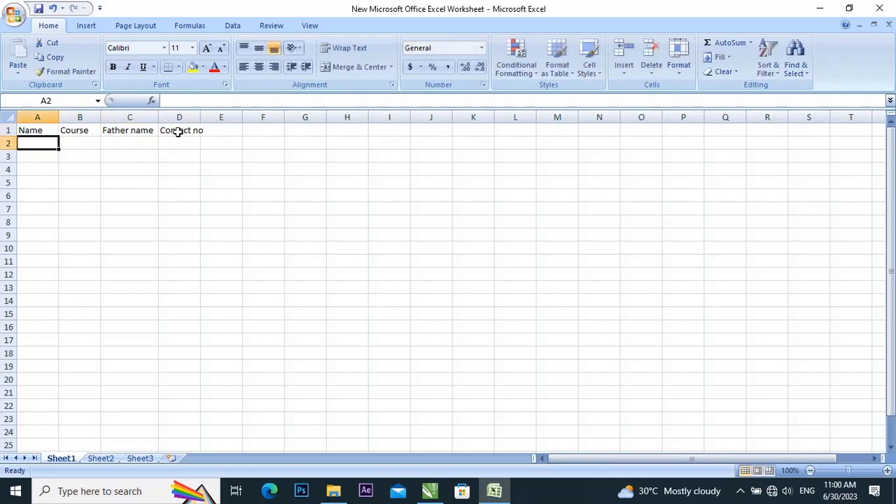
type("Bo")
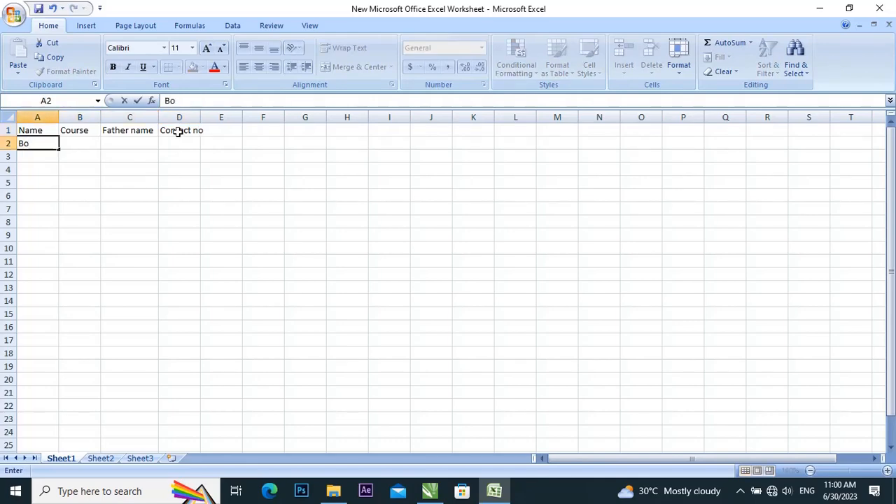
type("bn")
key("BackSpace")
type("y")
key("Tab")
type("G")
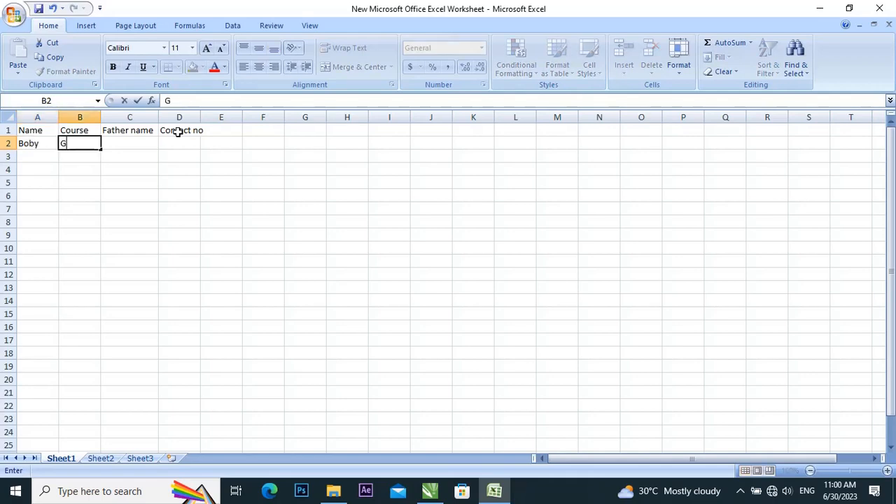
type("raphics")
key("Tab")
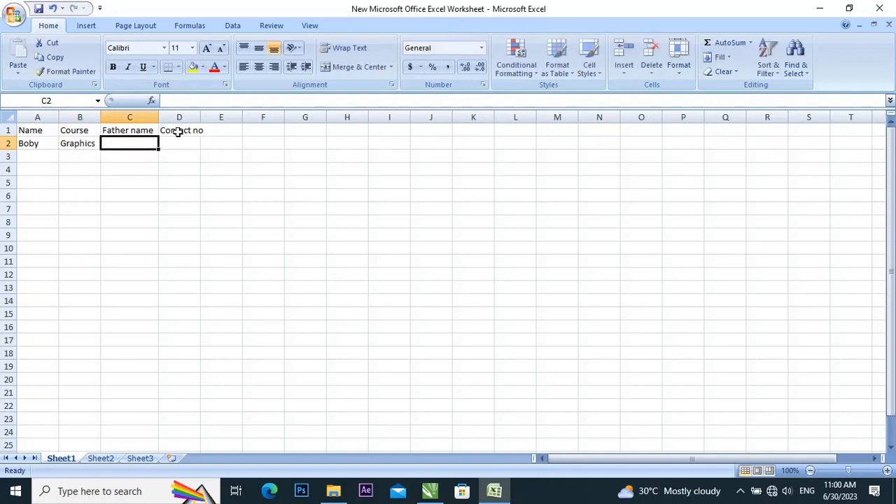
- Enter the first student's father name in cell C2 and contact number in cell D2
type("jio")
key("Tab")
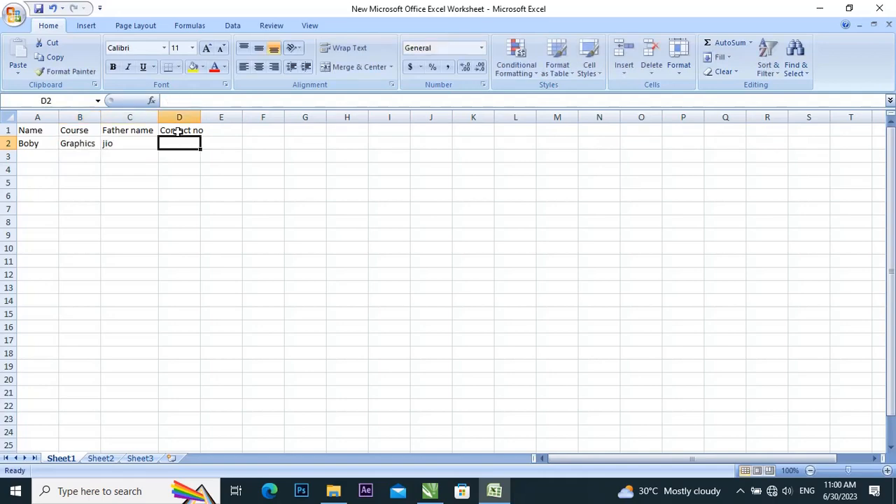
type("123")
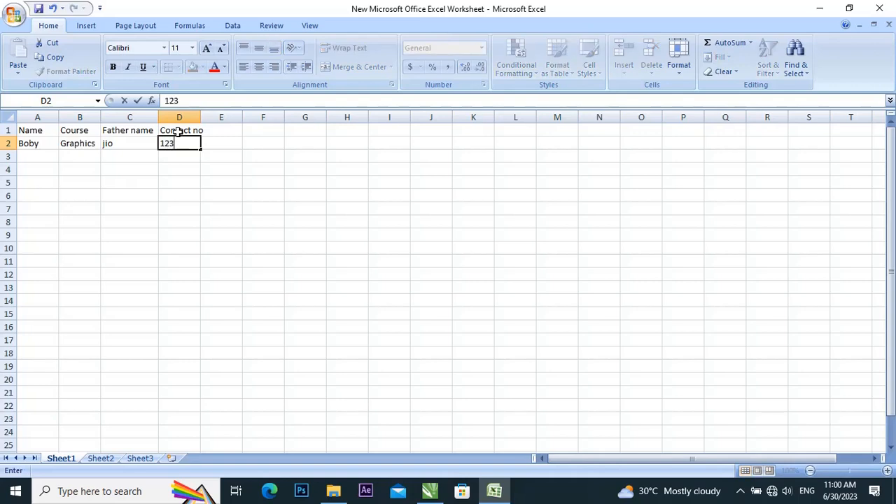
key("Return")
- Fill row 3 with the second student's name, the course Graphics, the father name and the contact number
key("Left")
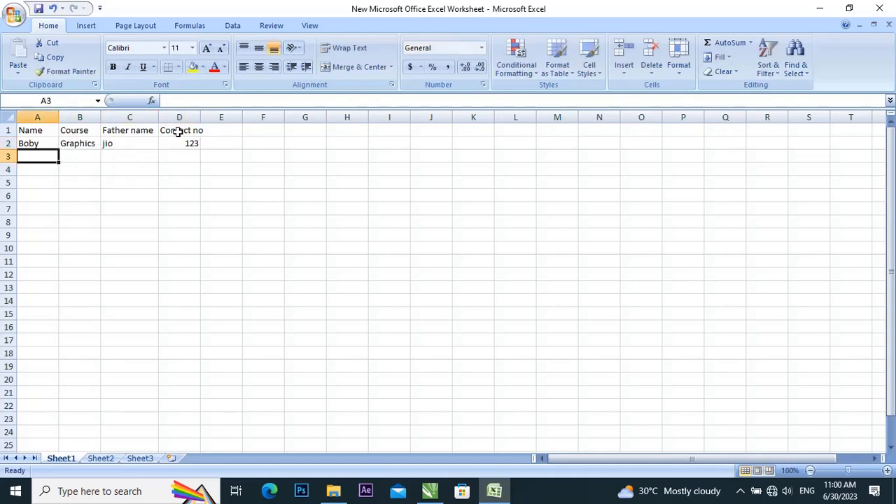
type("I")
type("uc")
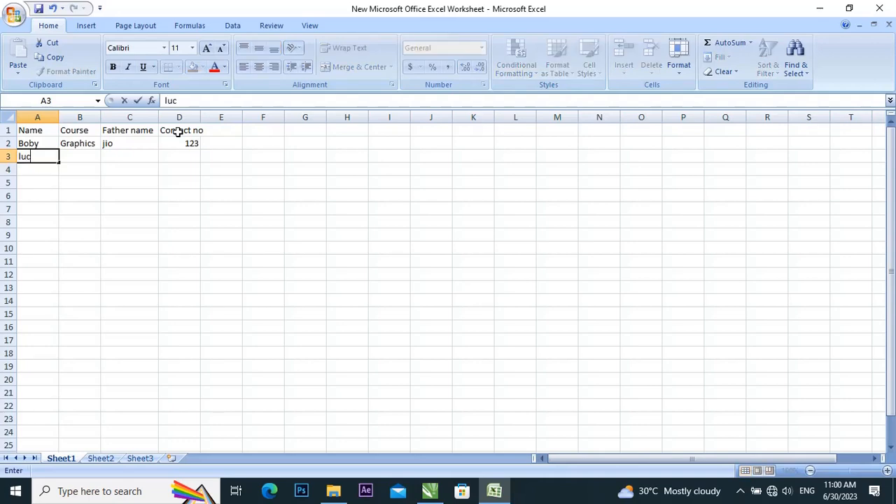
type("ky")
key("Tab")
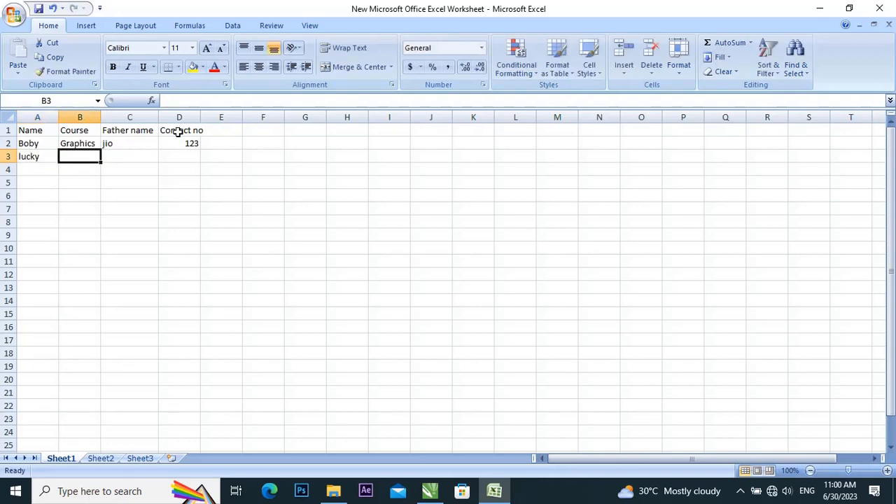
type("Graphics")
key("Tab")
type("qwe")
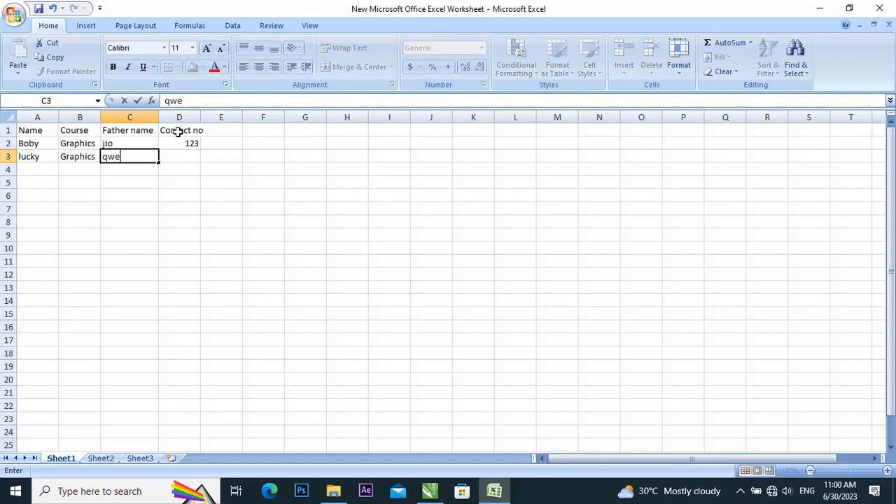
key("Tab")
type("456")
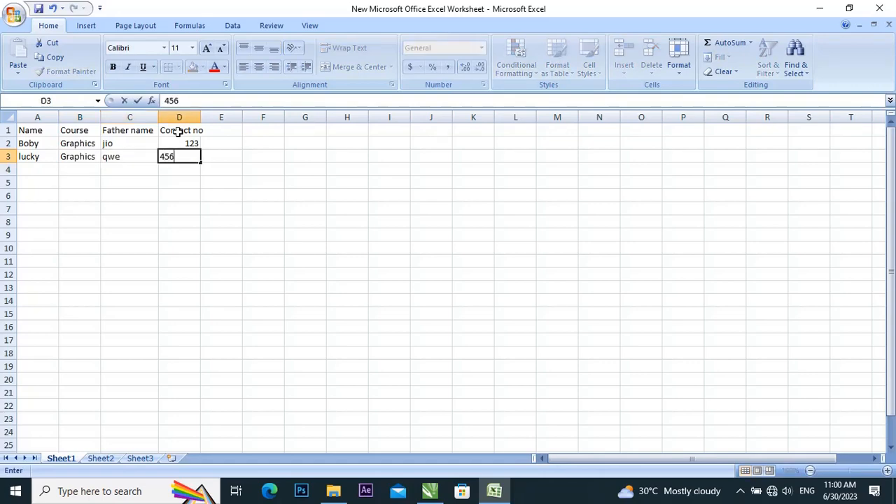
- Fill row 4 with the third student's name, the course Graphics, the father name and the contact number
key("Down")
key("Left")
key("Left")
key("Left")
type("Akansha")
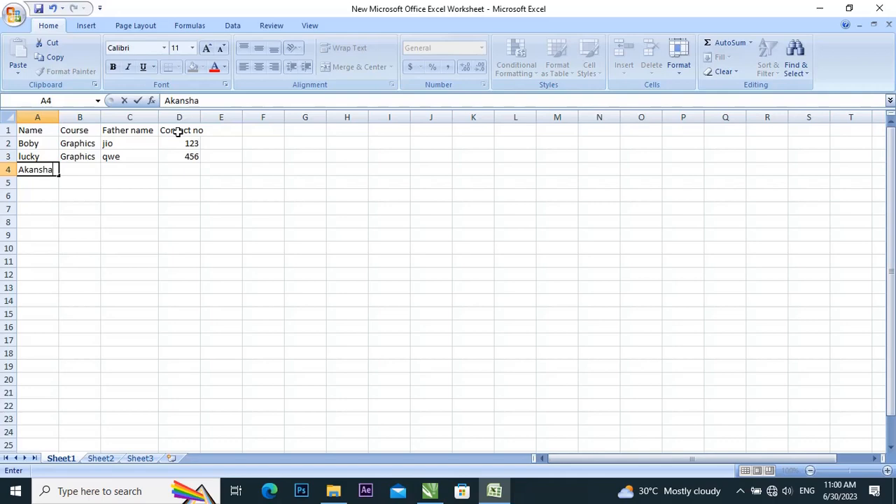
key("Tab")
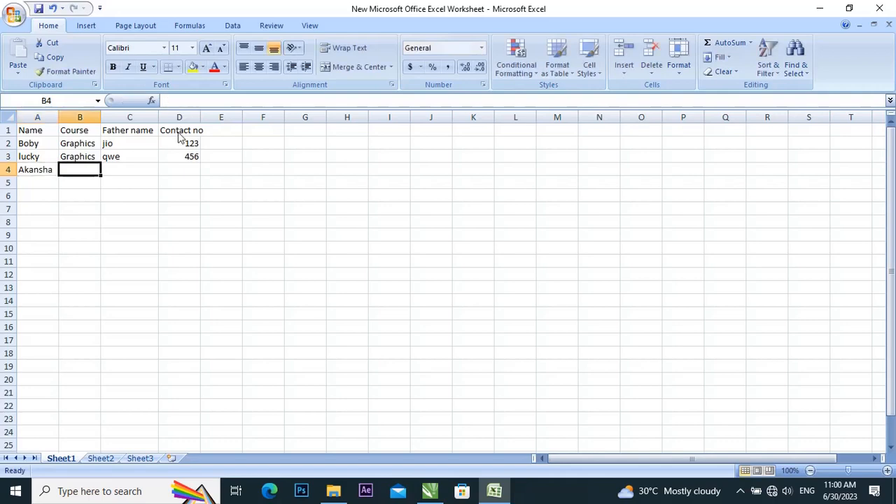
type("Graphics")
key("Tab")
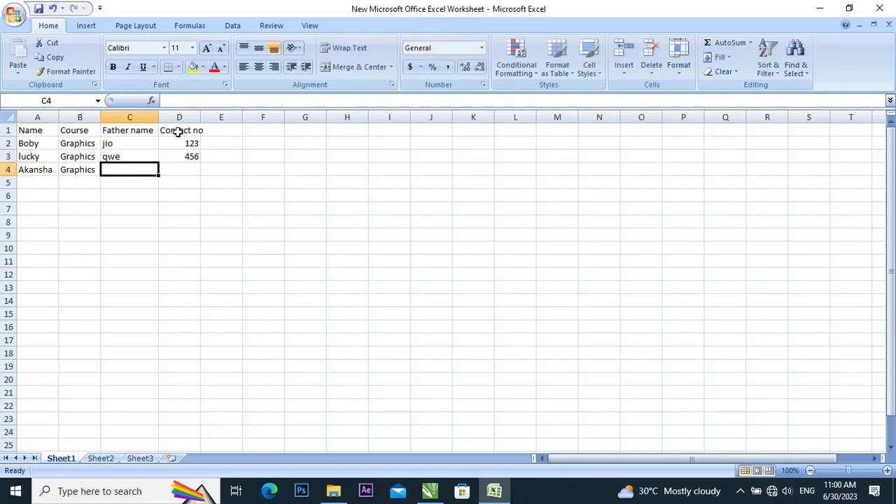
type("hui")
key("Tab")
type("789")
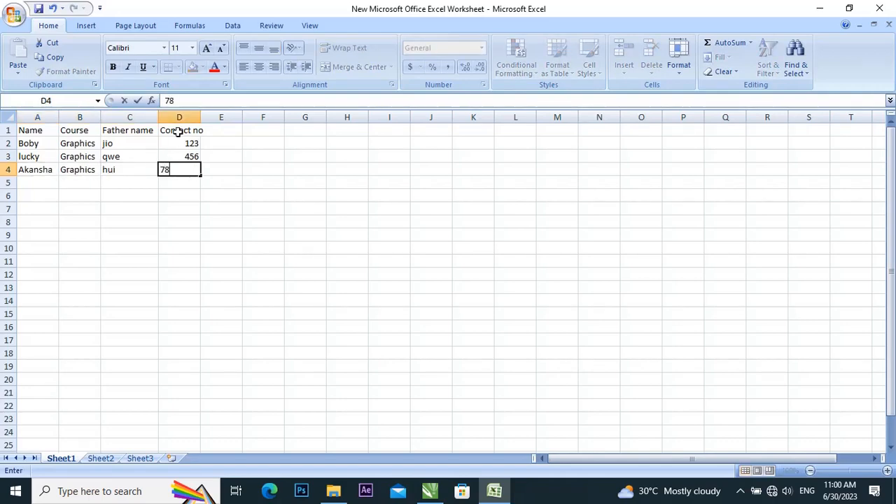
- Enter the fourth student's name in cell A5 and the course Graphics in cell B5
key("Return")
key("Left")
key("Left")
key("Left")
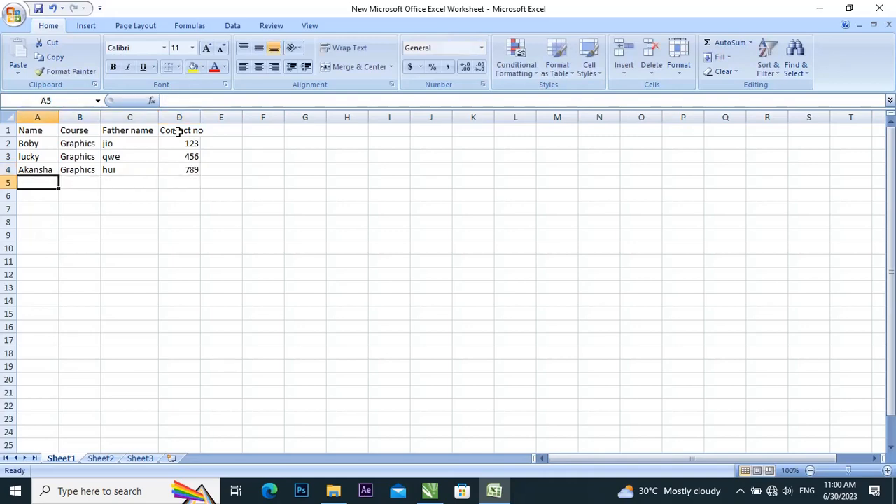
type("Gaurav")
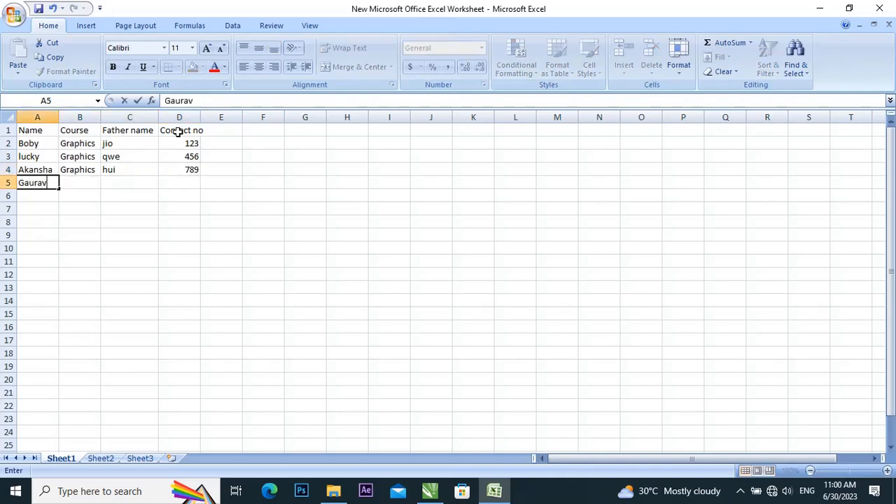
key("Tab")
type("Graphics")
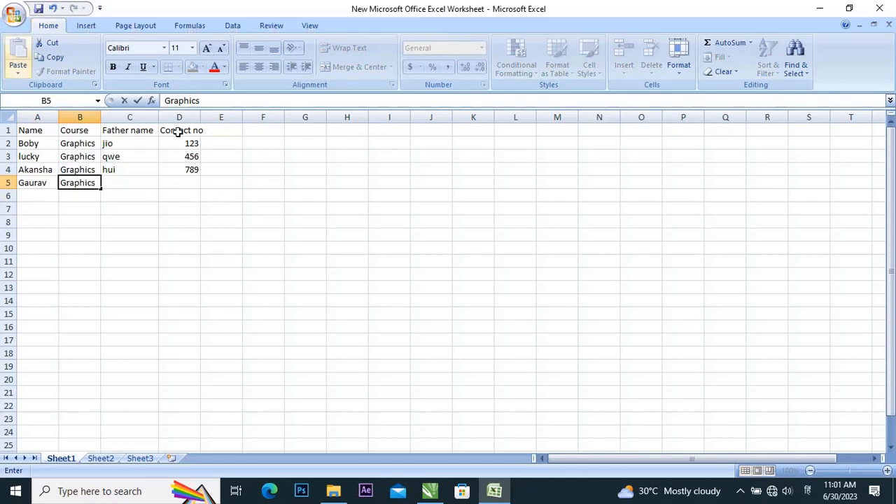
- Enter the fourth student's father name in cell C5 and contact number in cell D5
left_click(112, 181)
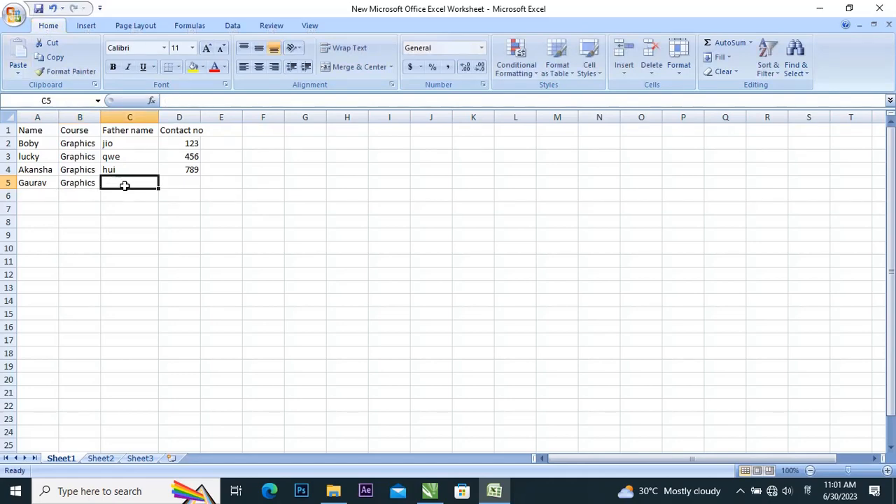
type("RTRR")
left_click(467, 260)
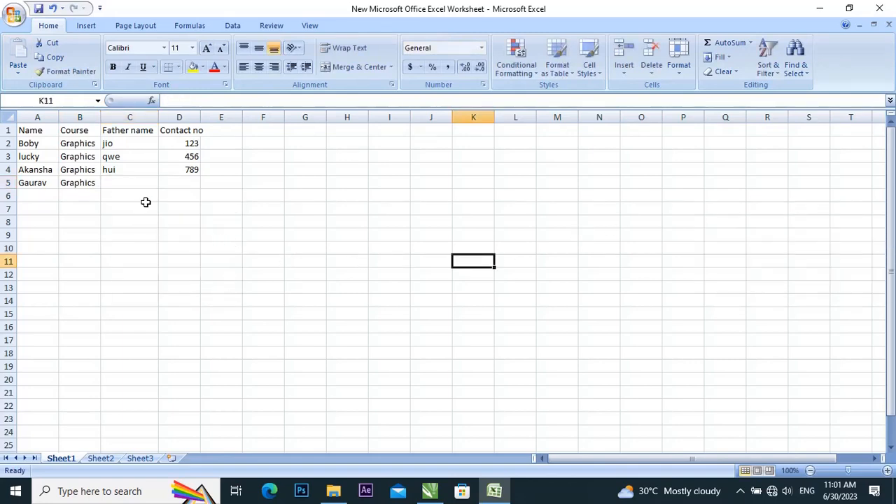
left_click(110, 183)
type("RRR")
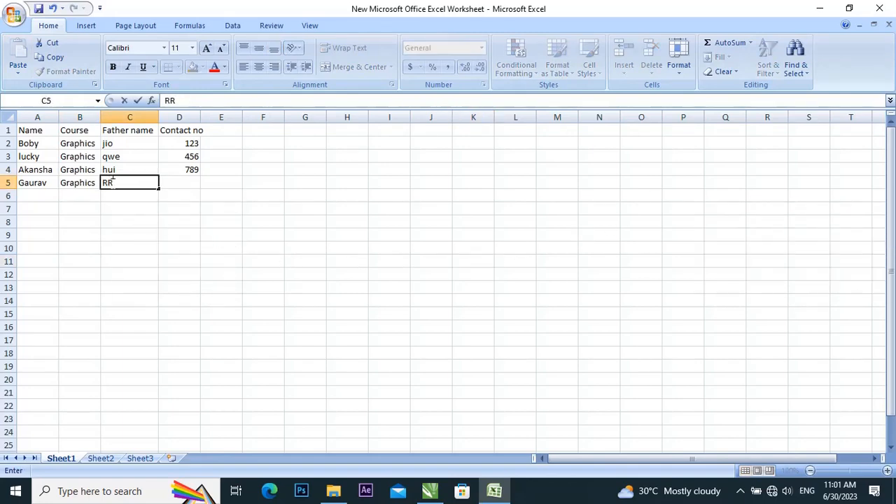
left_click(188, 182)
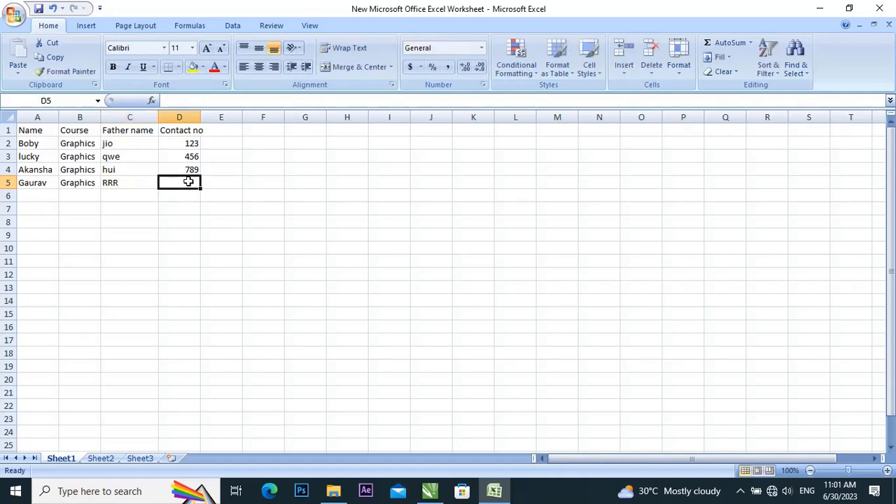
type("753")
- Enter the fifth student's name in cell A6 and the course Graphics in cell B6
left_click(30, 200)
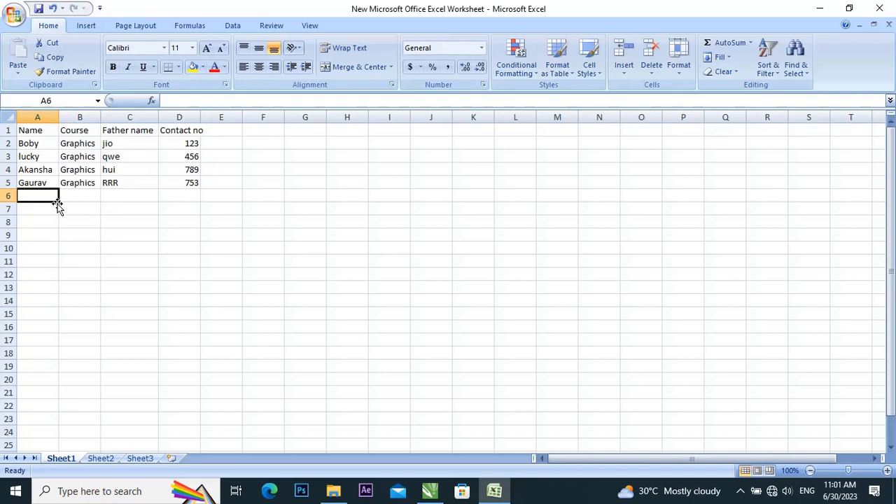
type("m")
key("BackSpace")
type("mAN")
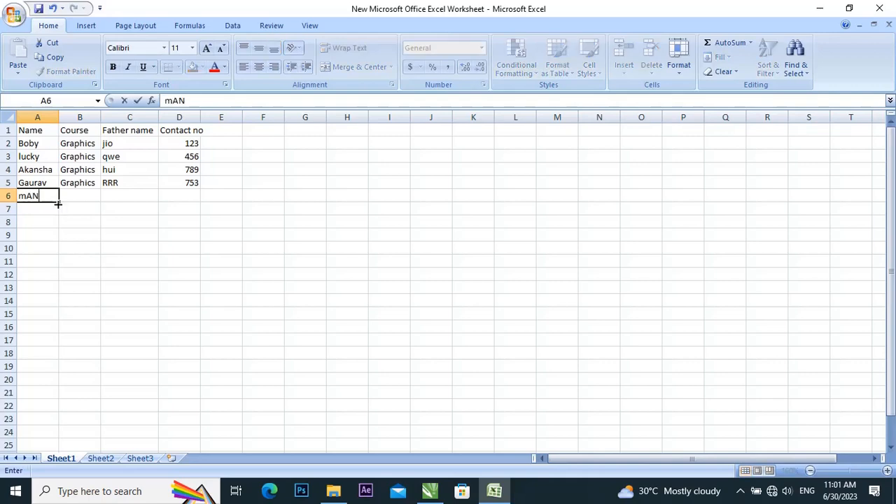
type("ISH")
key("Tab")
type("G")
key("alt")
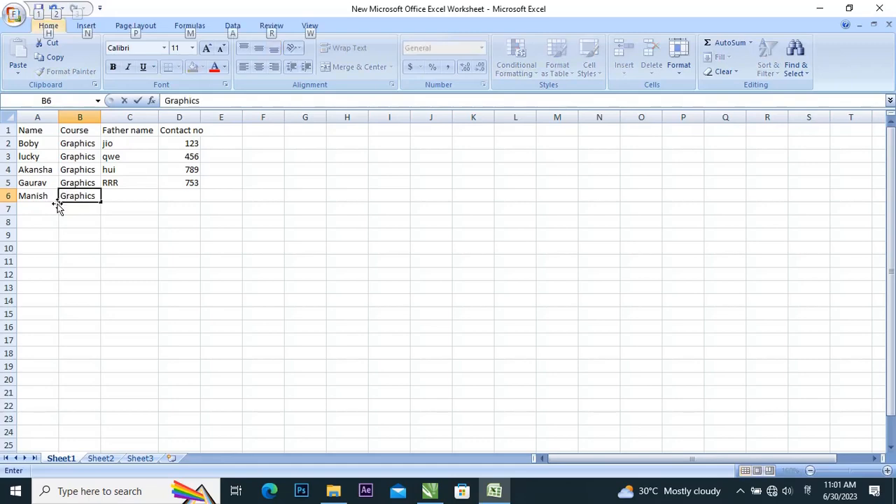
key("Tab")
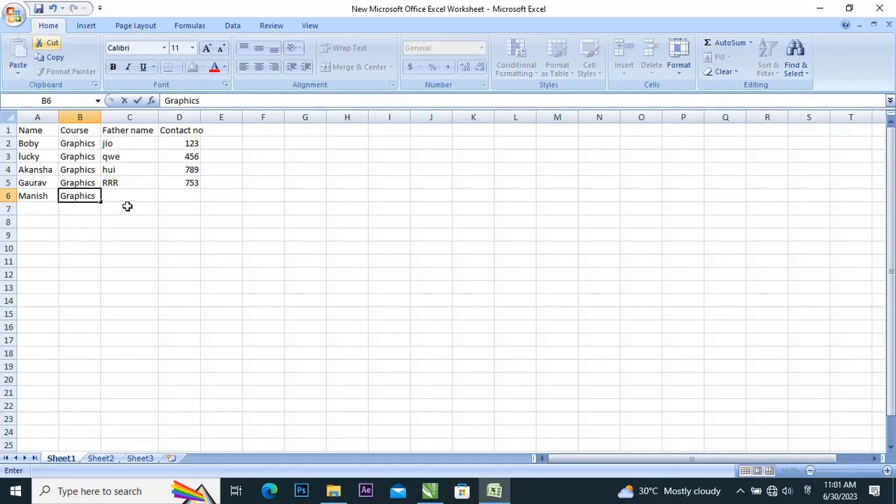
- Enter the fifth student's father name in cell C6 and contact number in cell D6
left_click(124, 184)
left_click(117, 197)
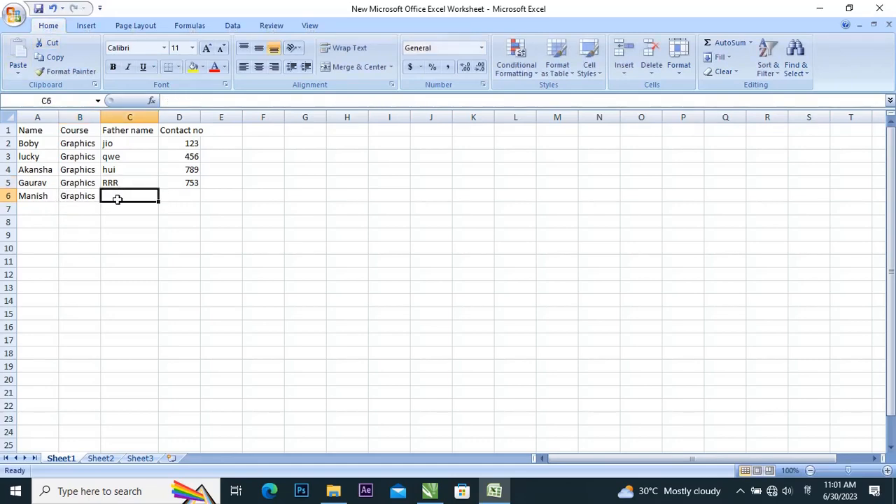
type("sdf")
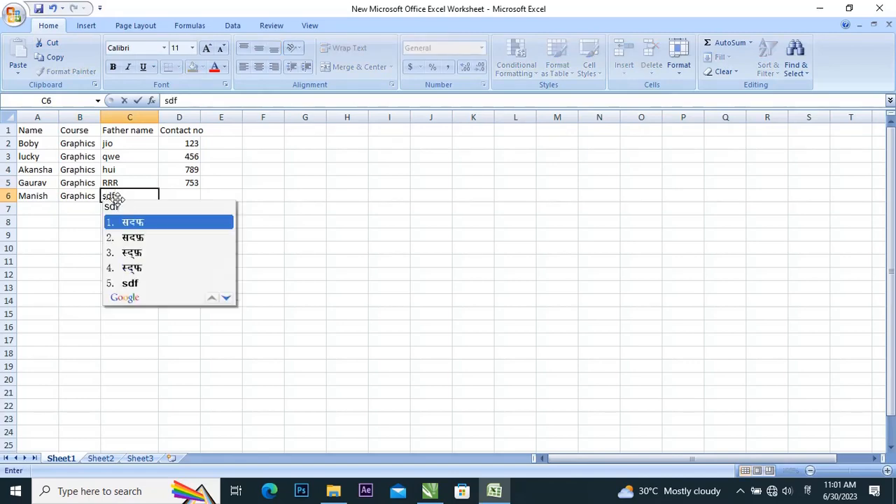
left_click(431, 249)
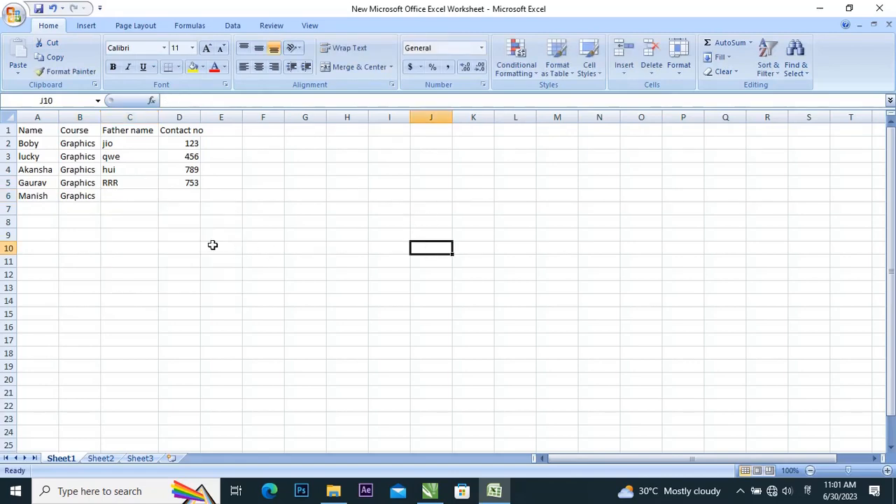
left_click(127, 197)
type("sdf")
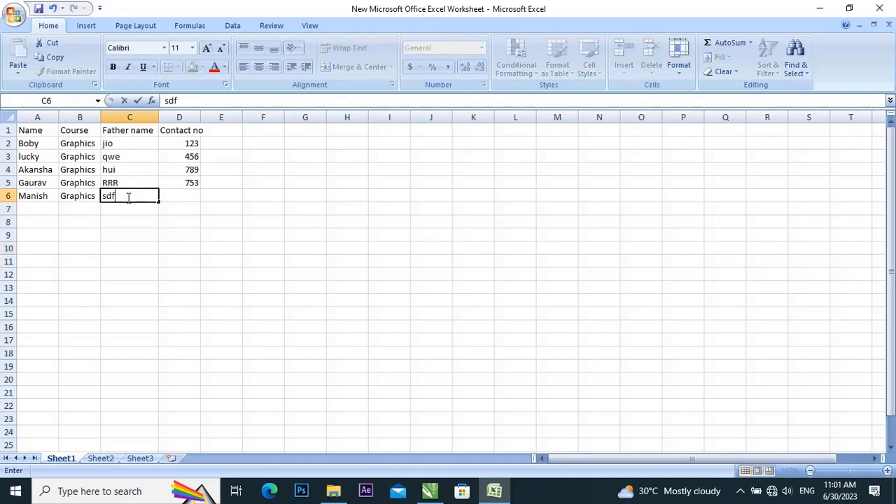
left_click(189, 197)
type("951")
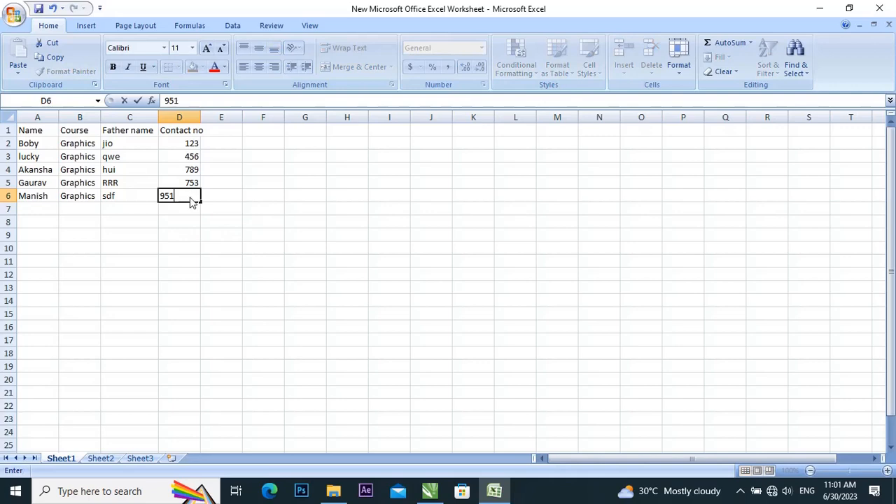
left_click(208, 260)
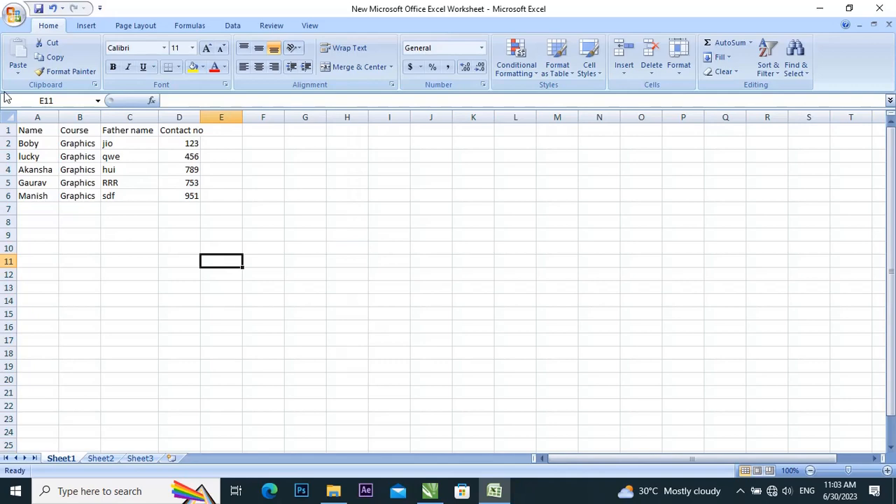
- Save the student list workbook and return to the ID card design in CorelDRAW
left_click(13, 14)
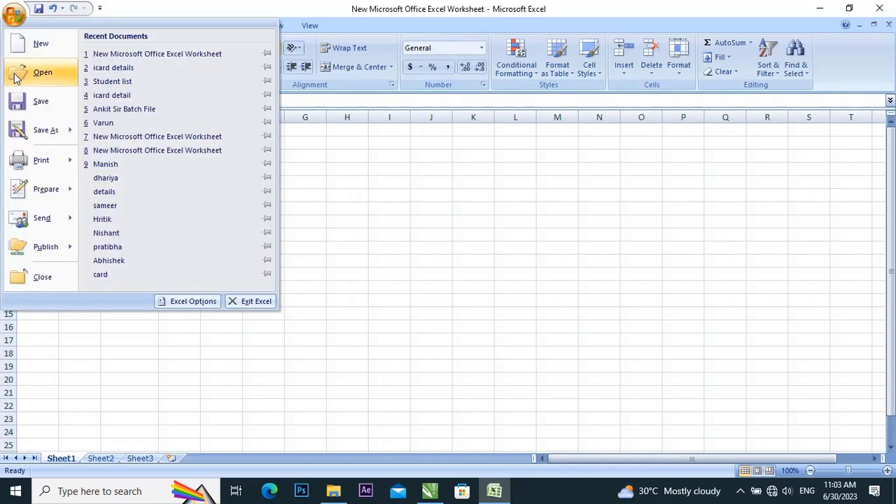
left_click(19, 103)
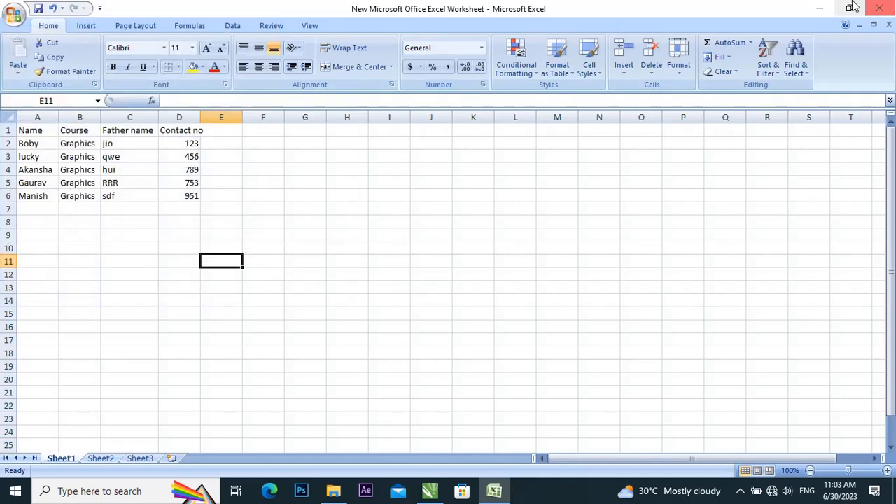
left_click(820, 9)
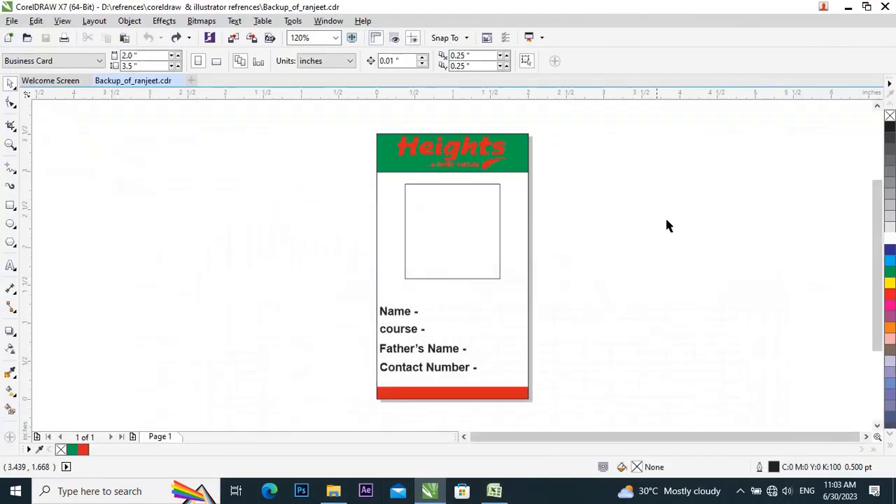
- Switch to the student list in Excel and set up a Desktop copy in CSV (Comma delimited) format
left_click(848, 6)
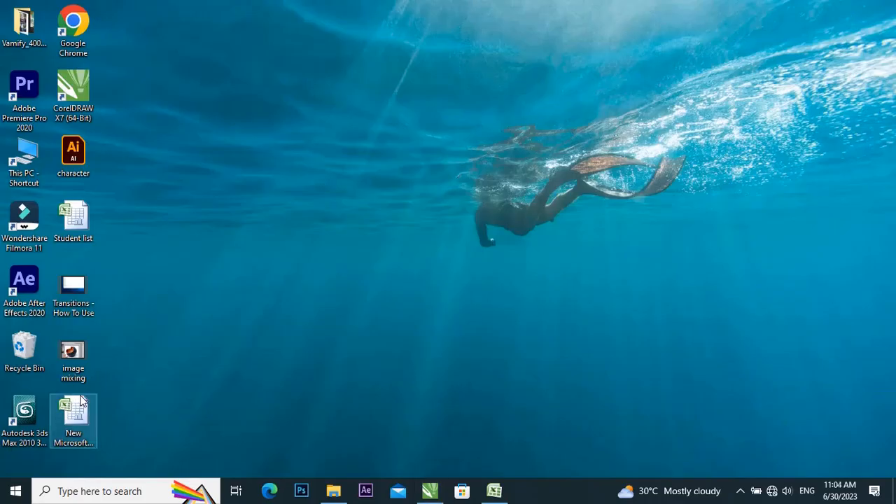
left_click(494, 491)
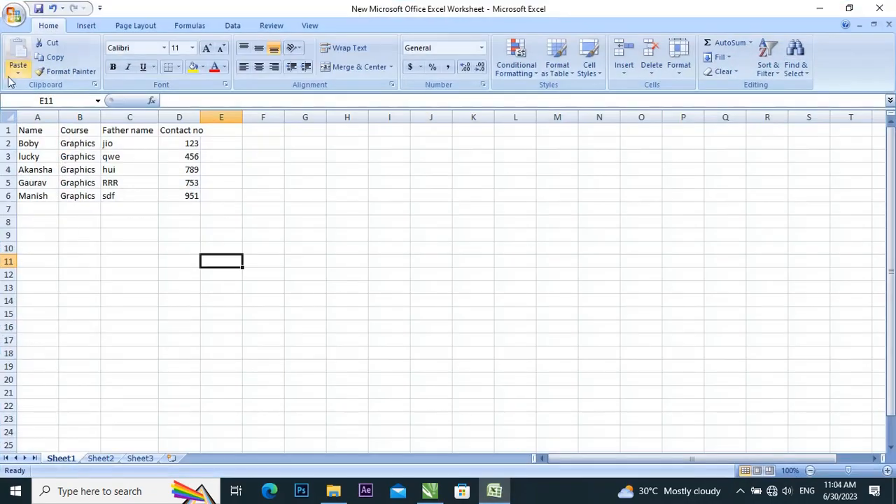
left_click(14, 14)
mouse_move(69, 133)
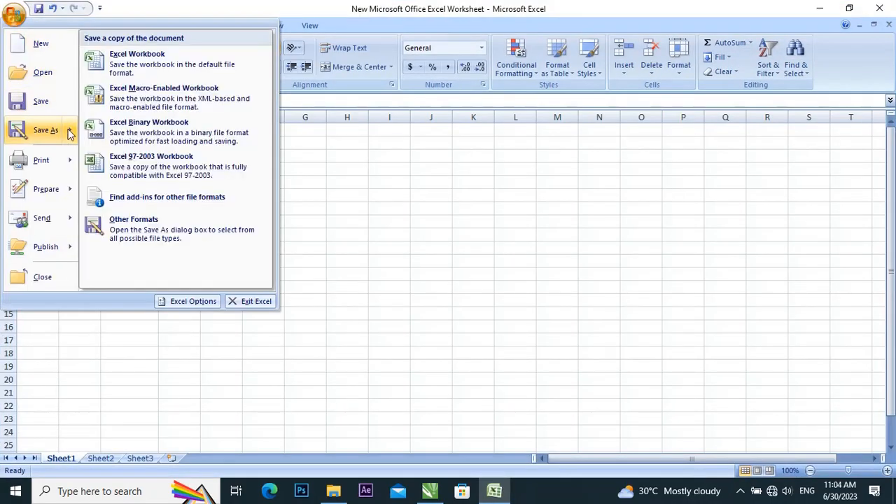
left_click(157, 236)
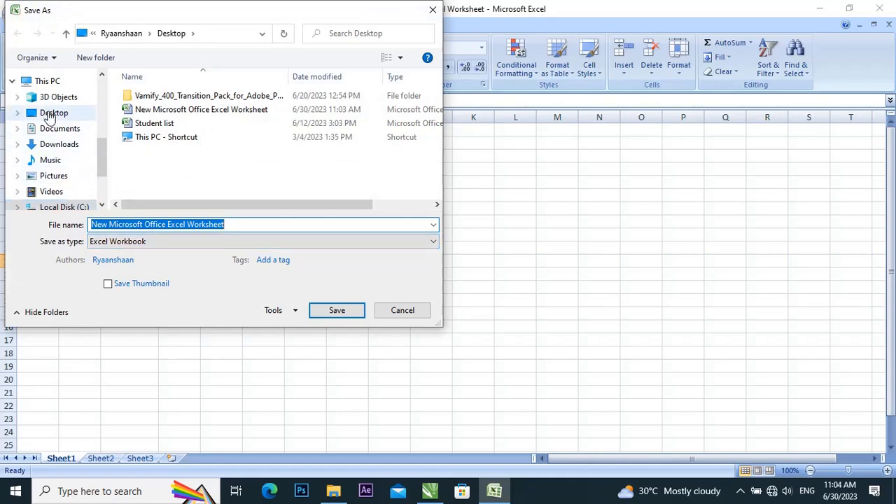
left_click(49, 114)
left_click(185, 240)
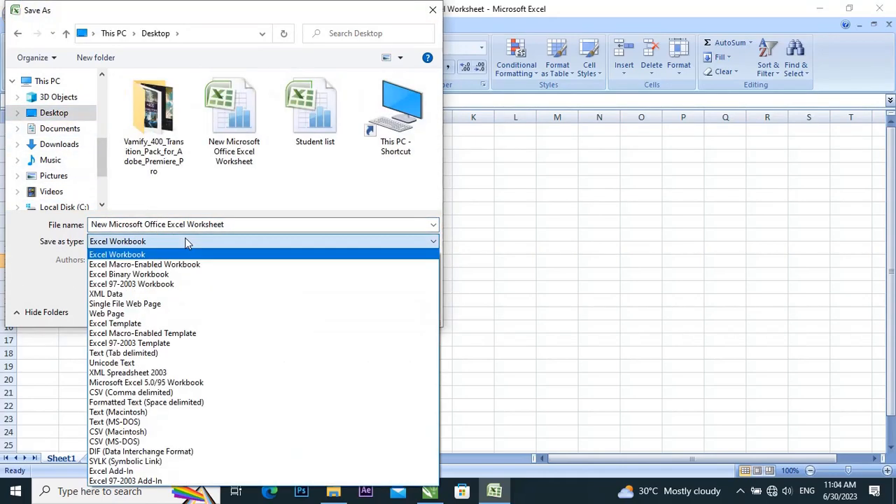
left_click(153, 394)
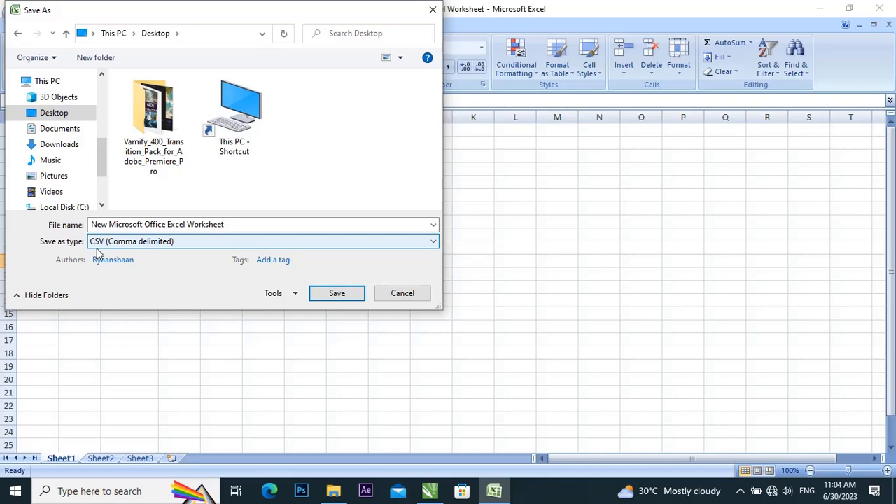
- Name the CSV copy with a person's name and save only the active sheet, keeping the CSV format
left_click(232, 229)
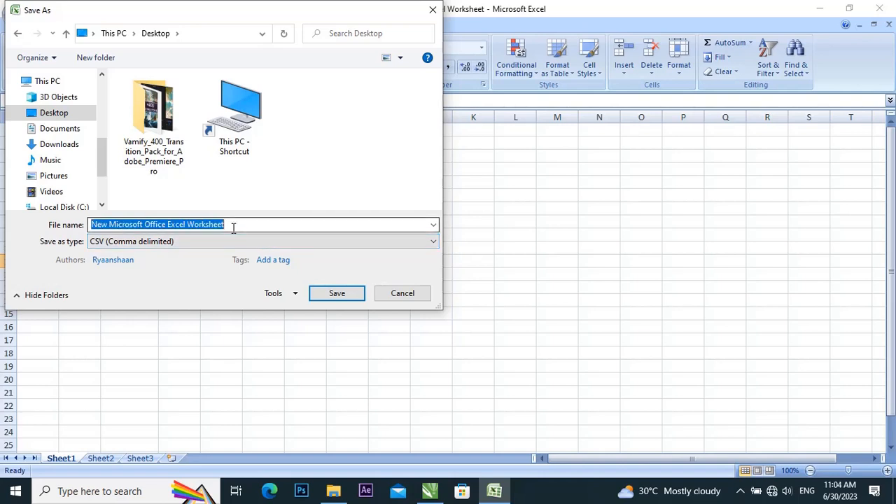
type("ak")
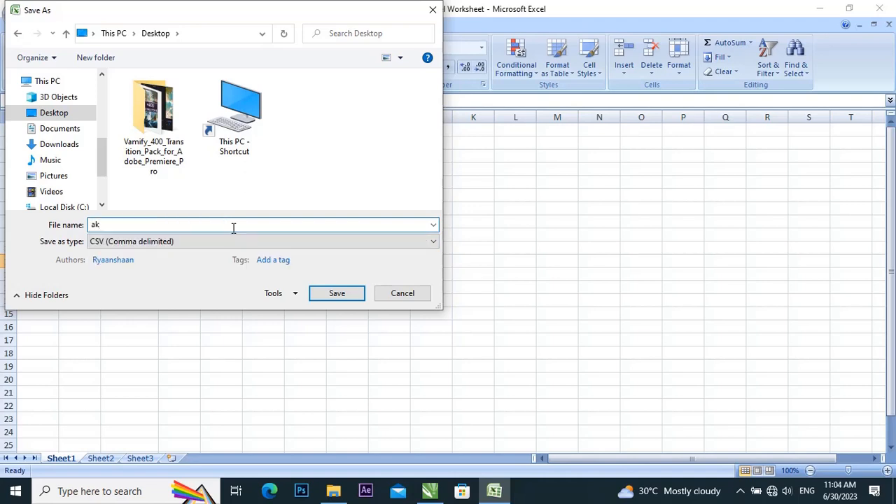
type("ash bhiya")
key("BackSpace")
key("BackSpace")
key("BackSpace")
key("BackSpace")
type("haiya")
left_click(349, 294)
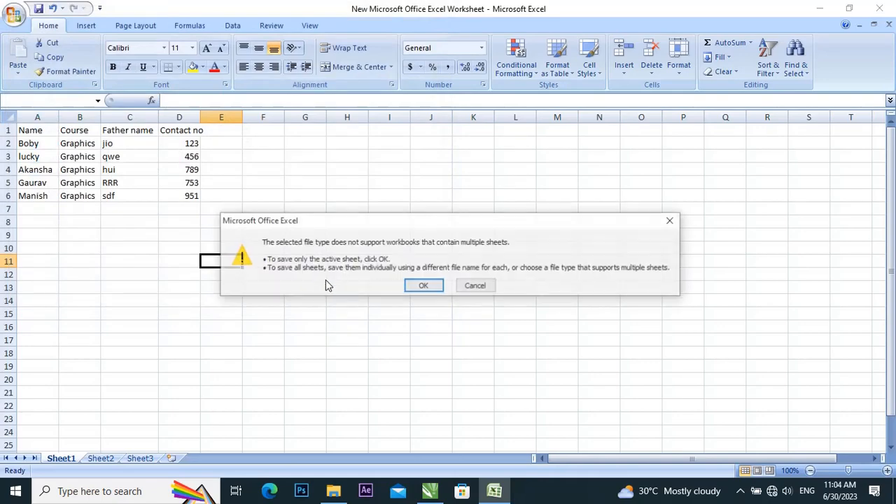
left_click(417, 286)
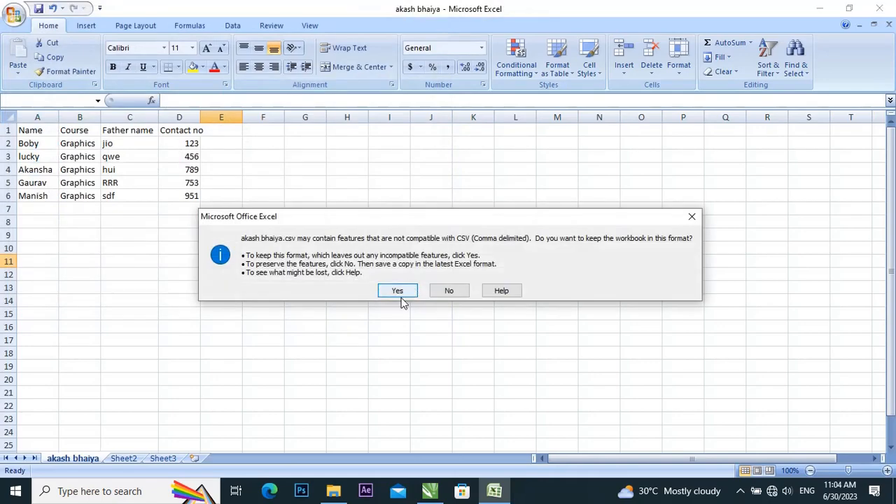
left_click(396, 291)
- Close Excel without saving again and return to the ID card design in CorelDRAW
left_click(880, 9)
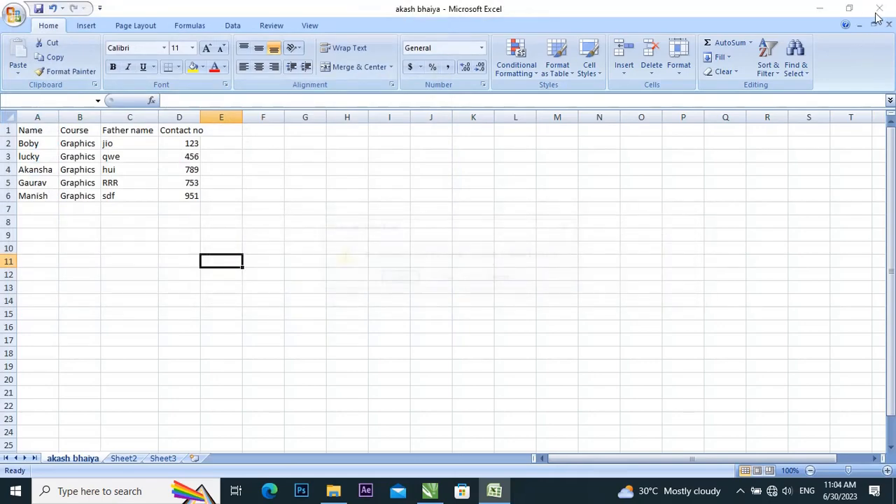
left_click(448, 278)
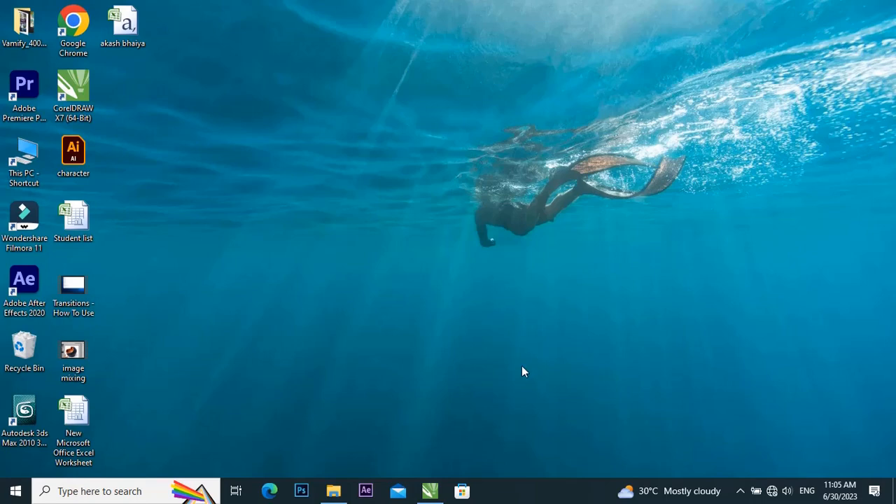
left_click(430, 491)
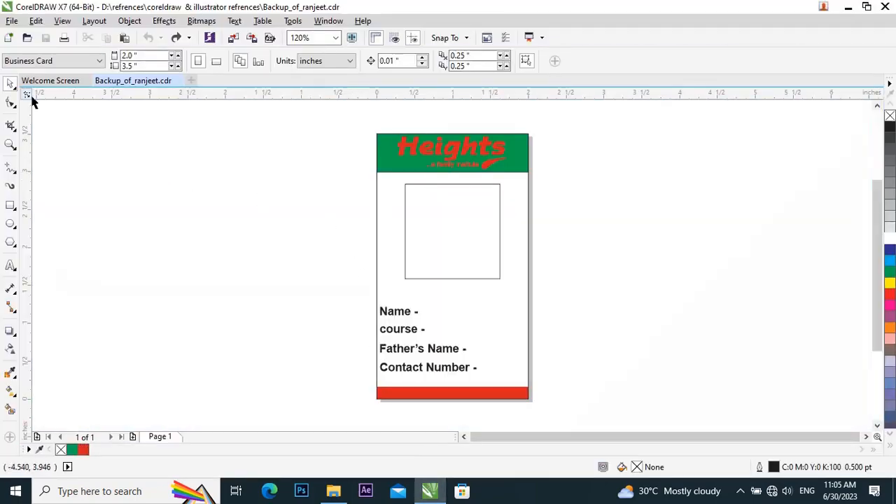
left_click(12, 21)
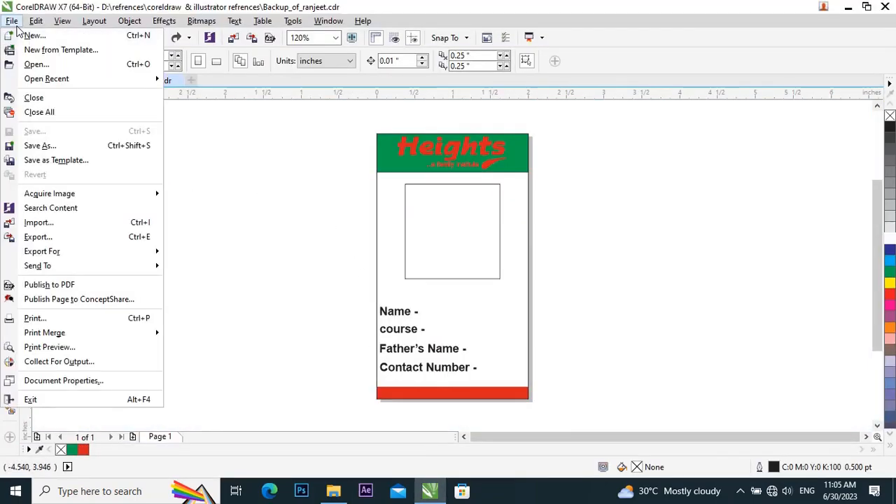
mouse_move(55, 335)
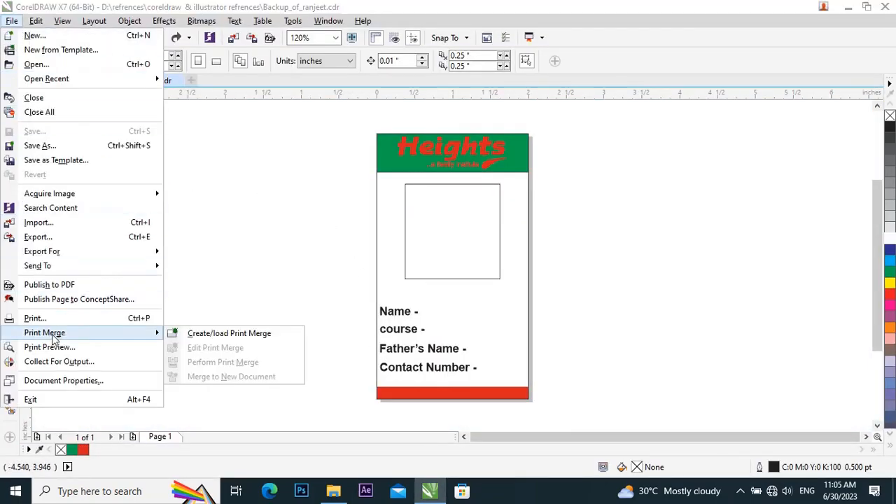
left_click(238, 336)
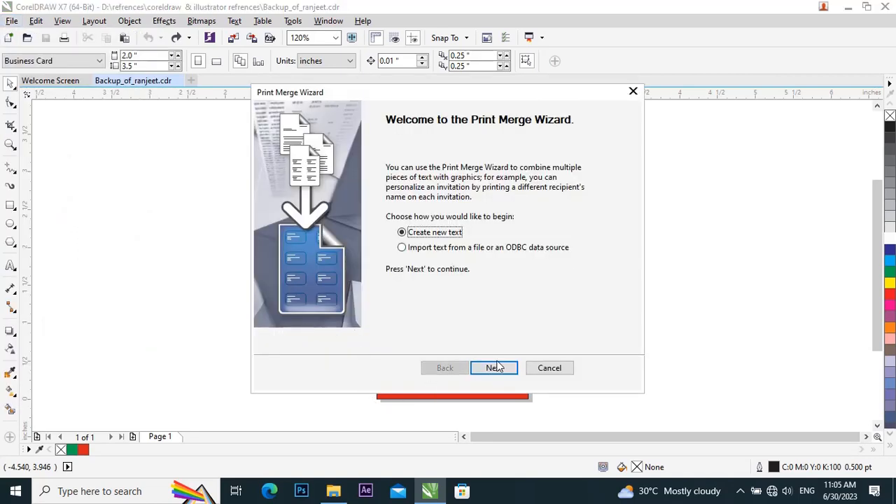
left_click(628, 93)
- Start a new print merge that imports its text from a file or an ODBC data source
left_click(12, 20)
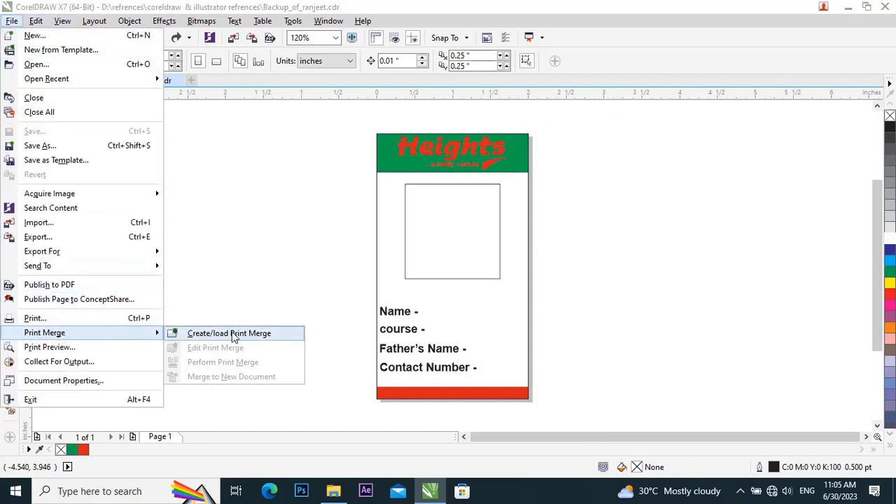
left_click(273, 336)
left_click_drag(388, 100, 327, 12)
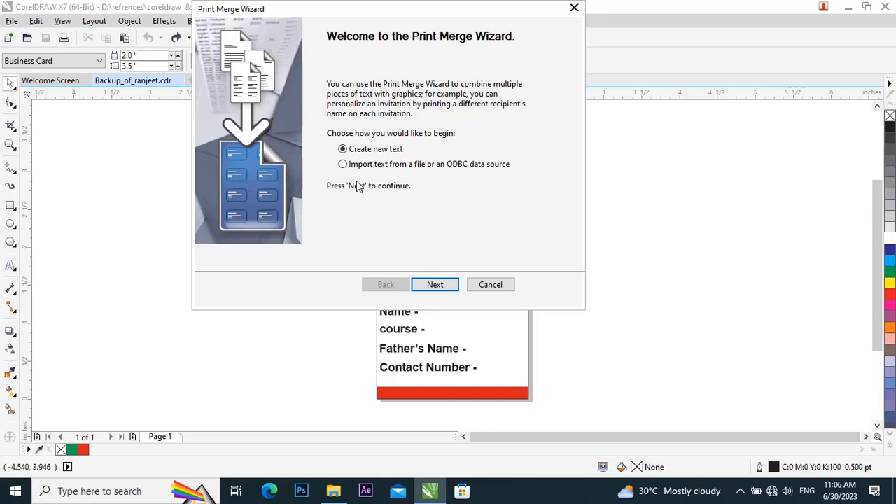
left_click(342, 164)
left_click(440, 284)
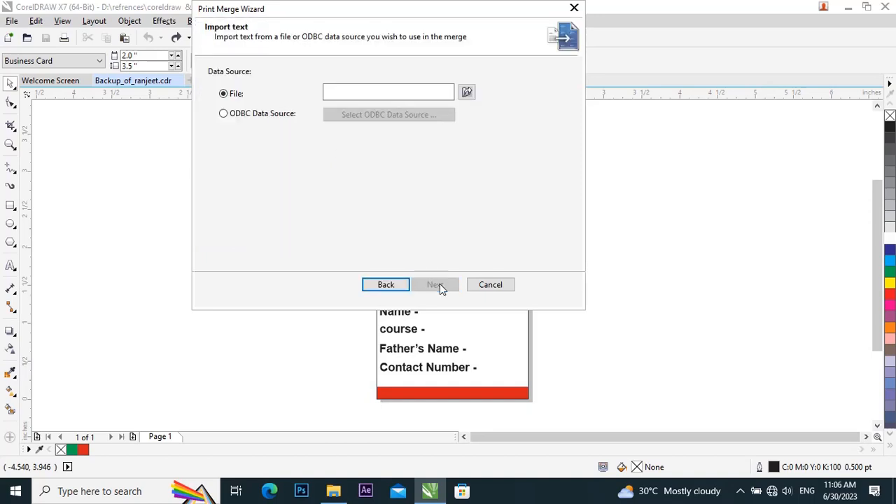
- Choose the student list CSV on the Desktop as the merge data file, filtering for Comma separated Files (*.csv)
left_click(461, 95)
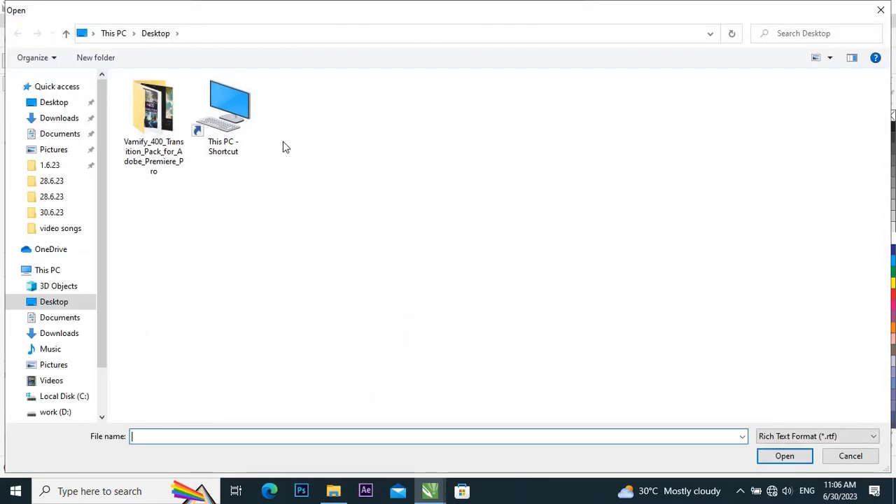
left_click(56, 103)
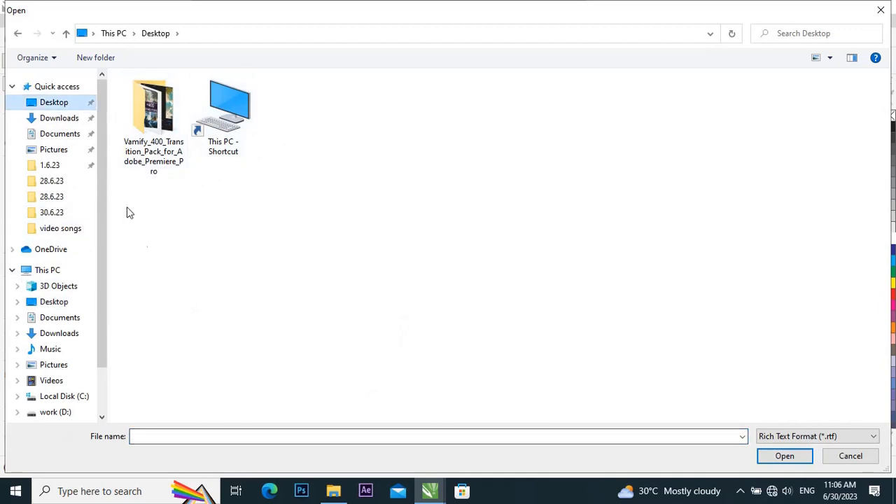
left_click(792, 436)
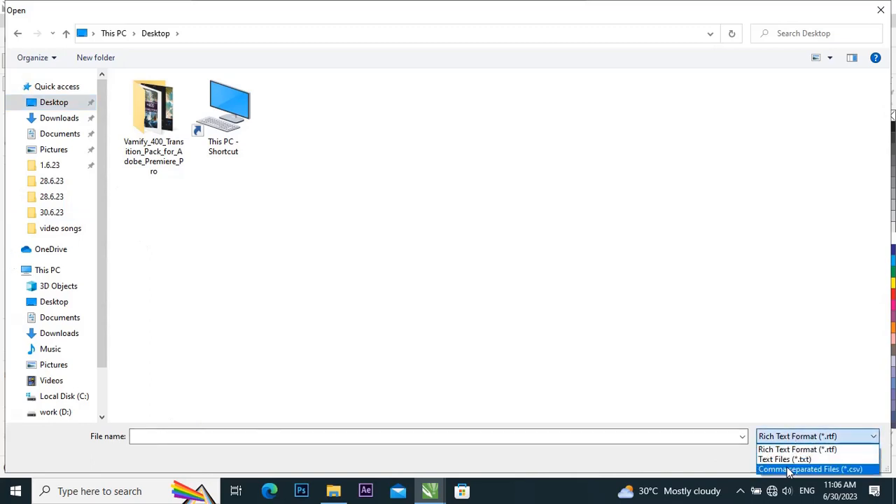
left_click(789, 469)
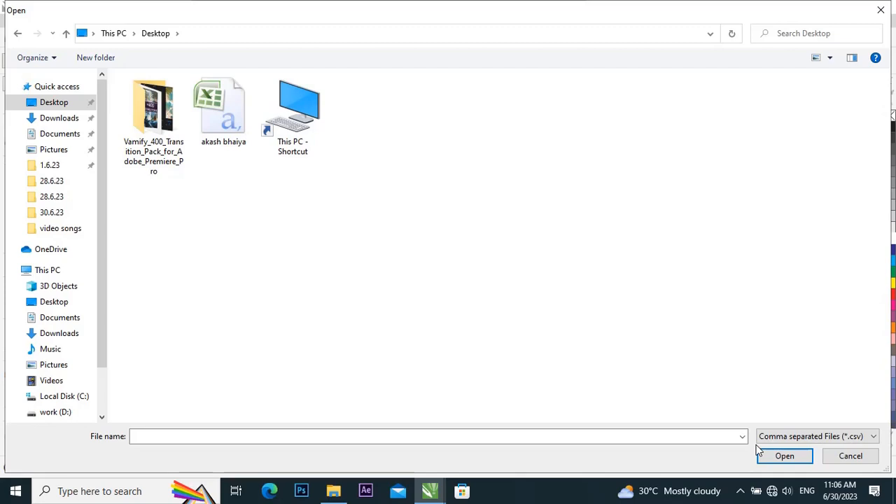
left_click(217, 118)
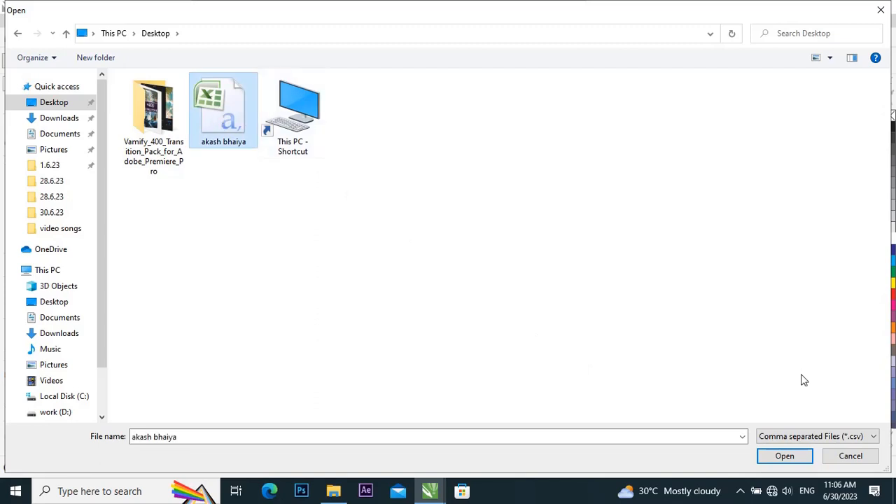
left_click(785, 456)
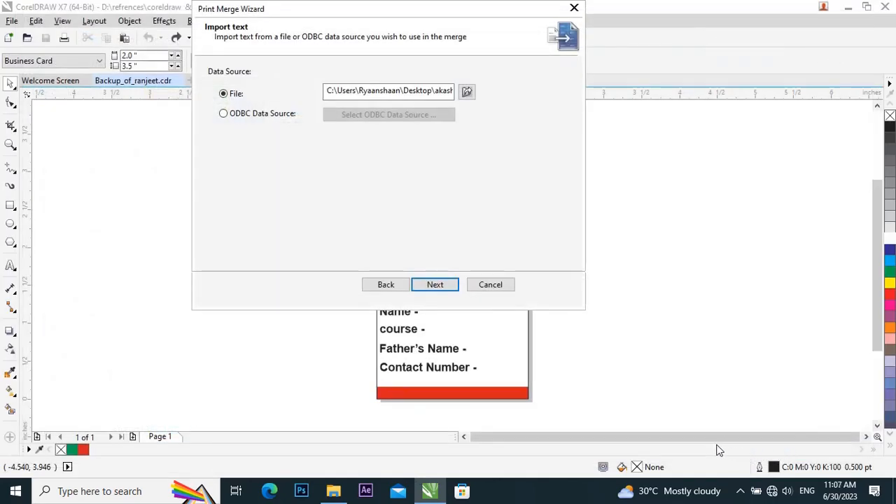
- Accept the imported fields and student records and finish the print merge setup without saving the data settings
left_click(441, 286)
left_click(447, 286)
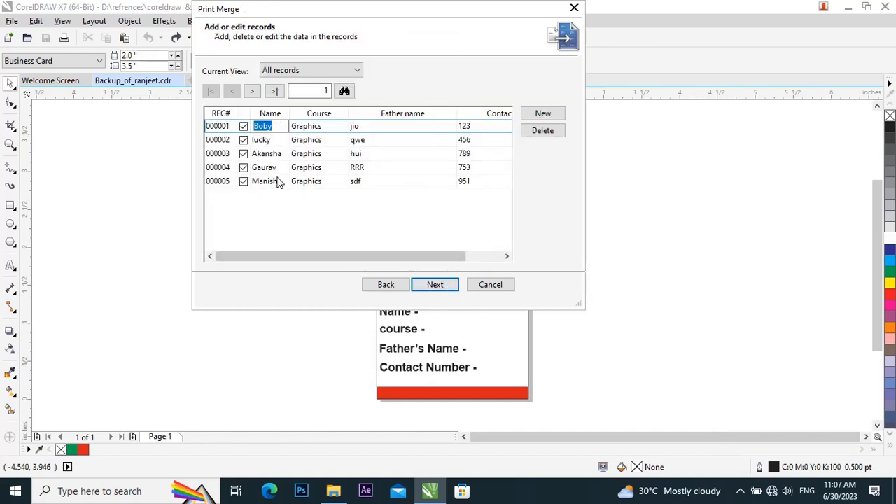
left_click(439, 286)
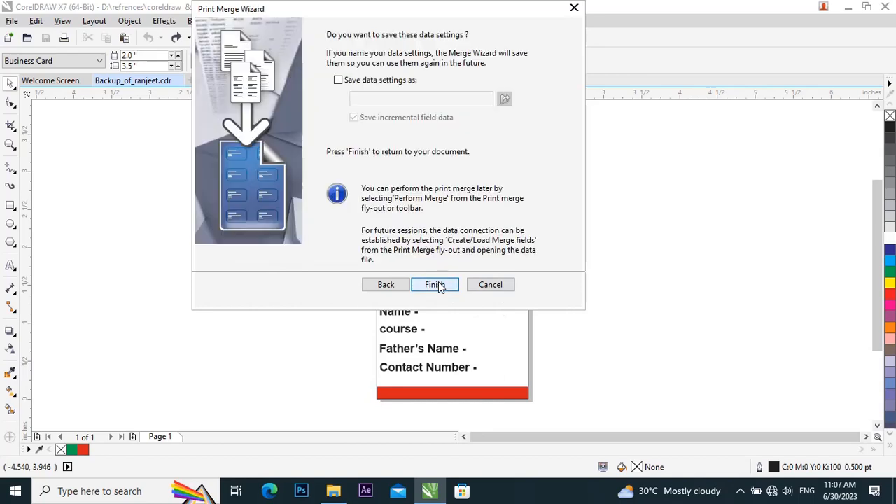
left_click(436, 285)
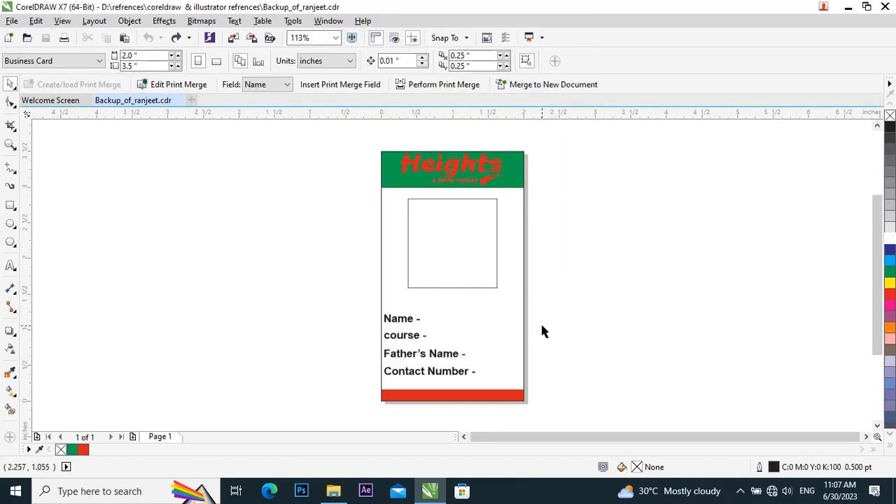
- Insert the Name print merge field into the ID card design
scroll(539, 323, "up", 2)
left_click(258, 85)
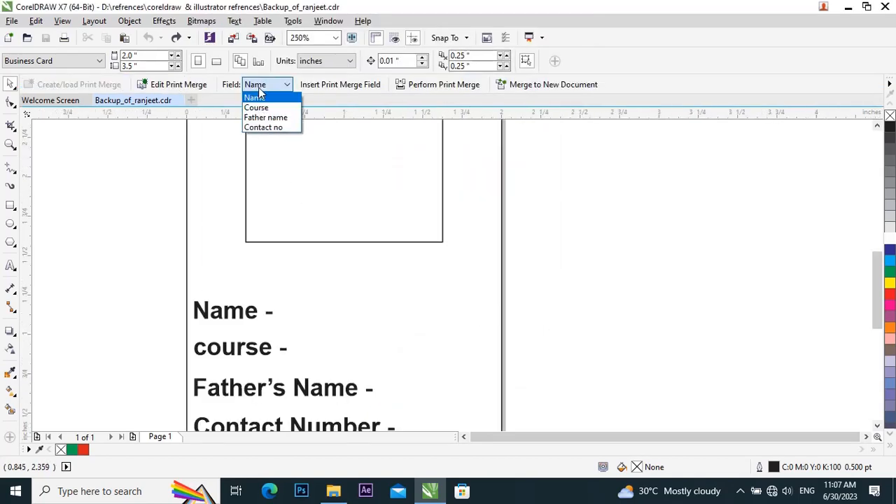
left_click(259, 91)
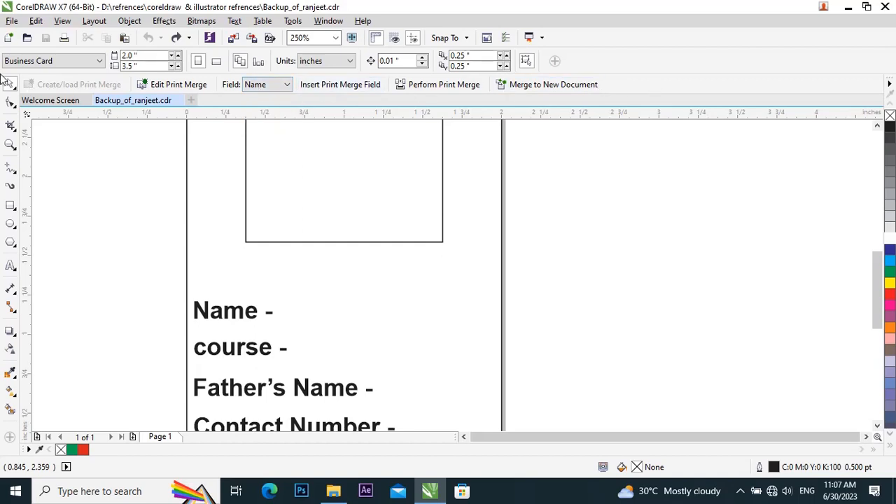
left_click(257, 85)
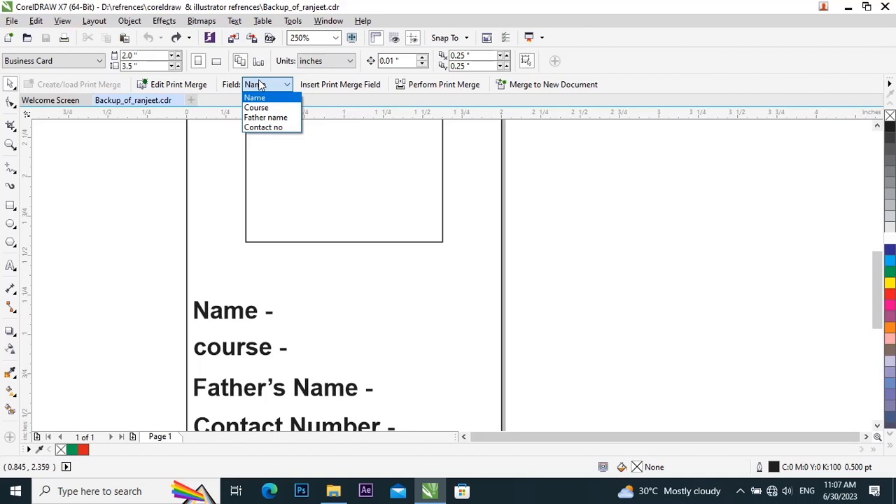
left_click(260, 85)
left_click(370, 86)
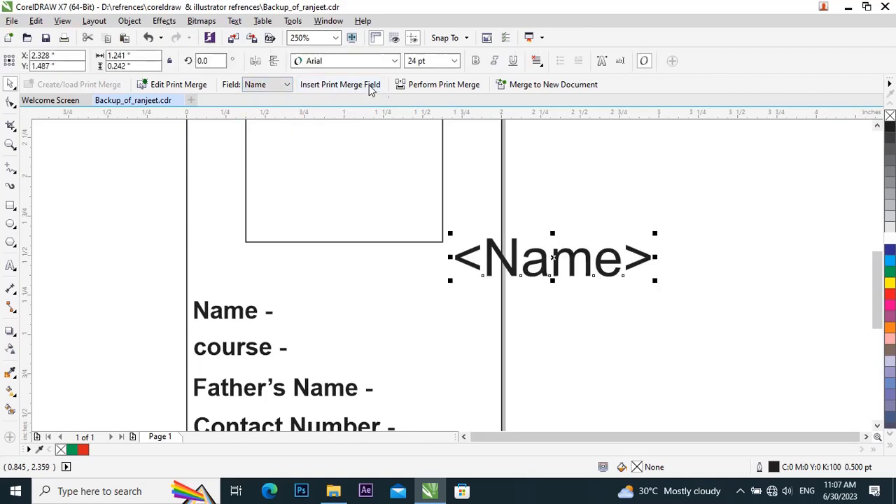
- Set the <Name> merge field's font size to 12 pt and place it on the card's "Name -" line
left_click(419, 63)
type("12")
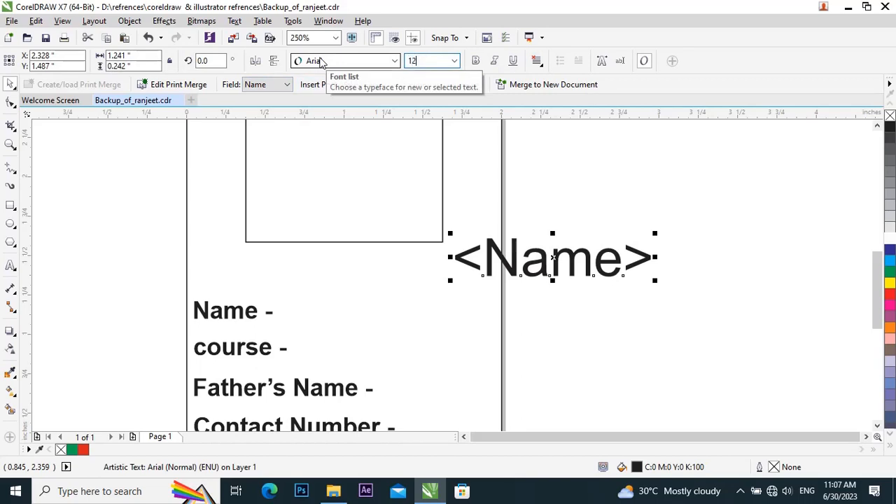
key("Return")
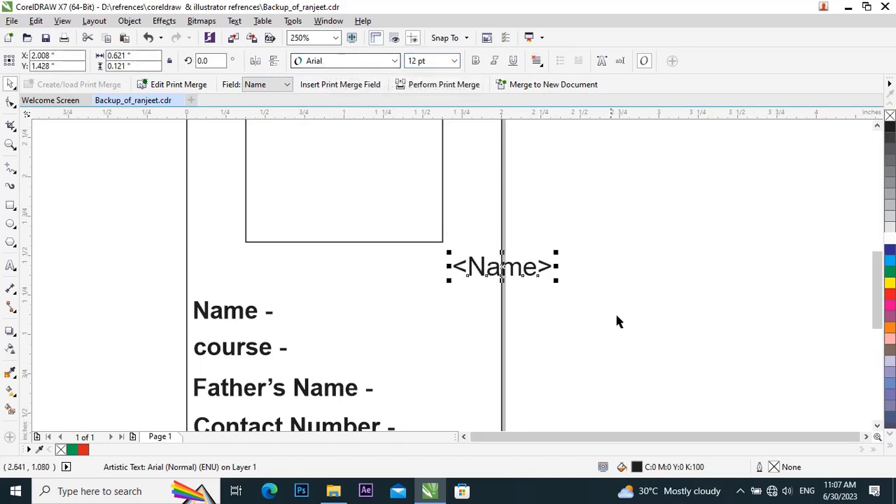
left_click_drag(507, 280, 403, 311)
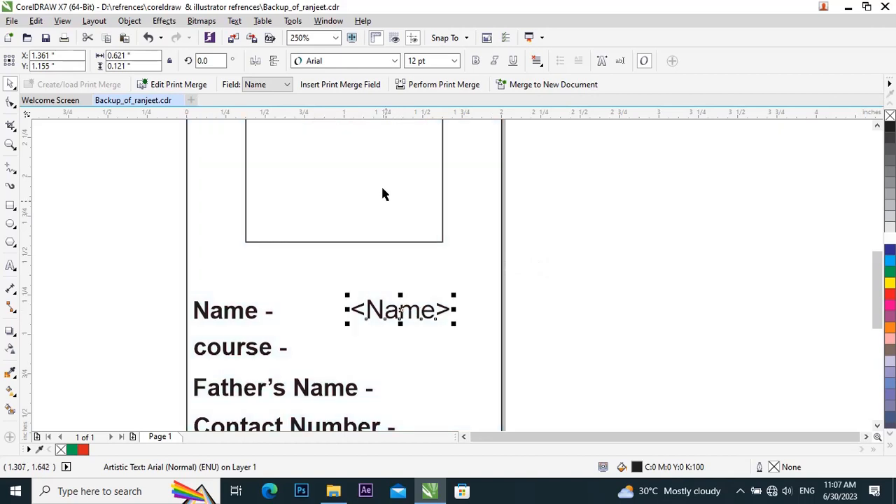
left_click(345, 62)
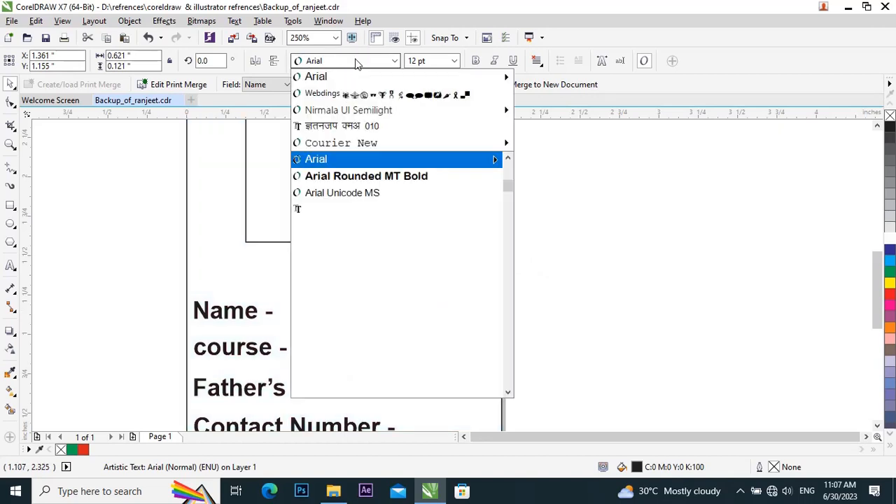
left_click(649, 148)
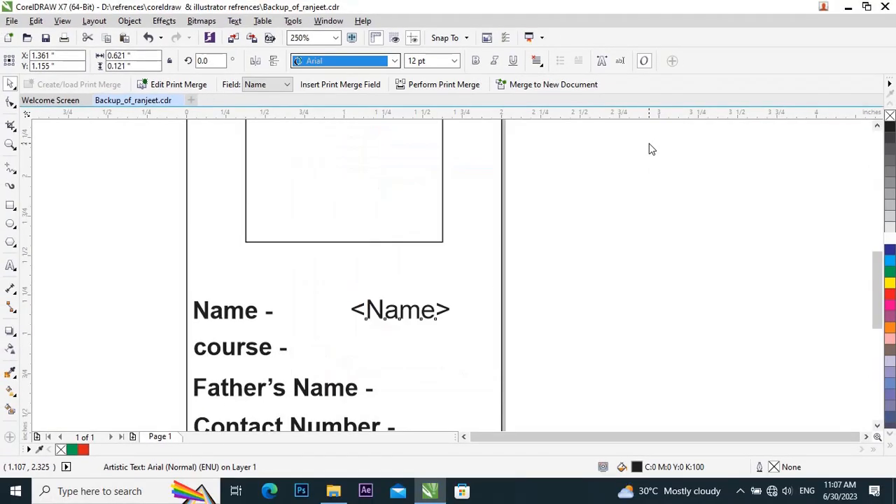
left_click(659, 223)
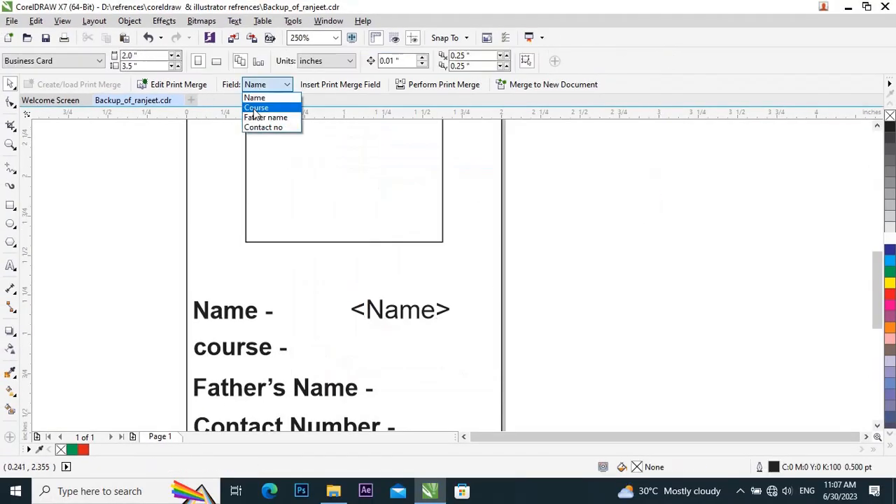
- Insert the Course print merge field into the ID card design
left_click(264, 101)
left_click(354, 84)
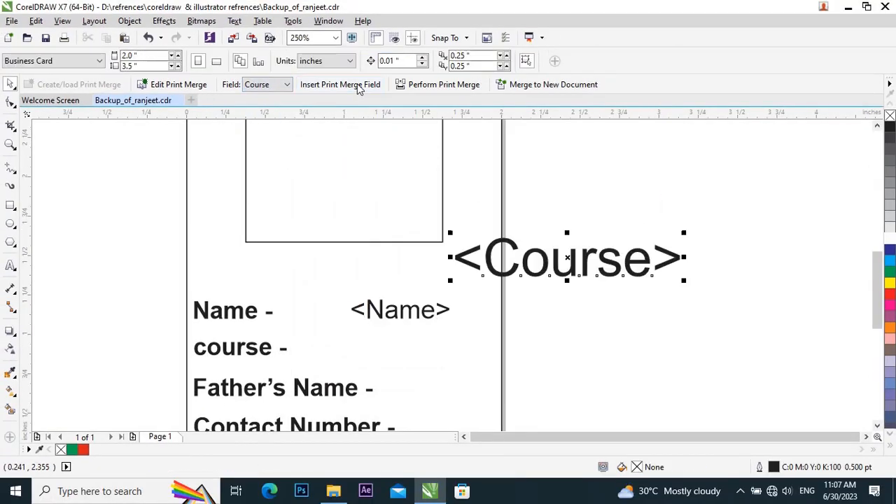
left_click(403, 316)
- Set the <Course> merge field's font size to 12 pt and place it on the card's "course -" line
left_click(553, 273)
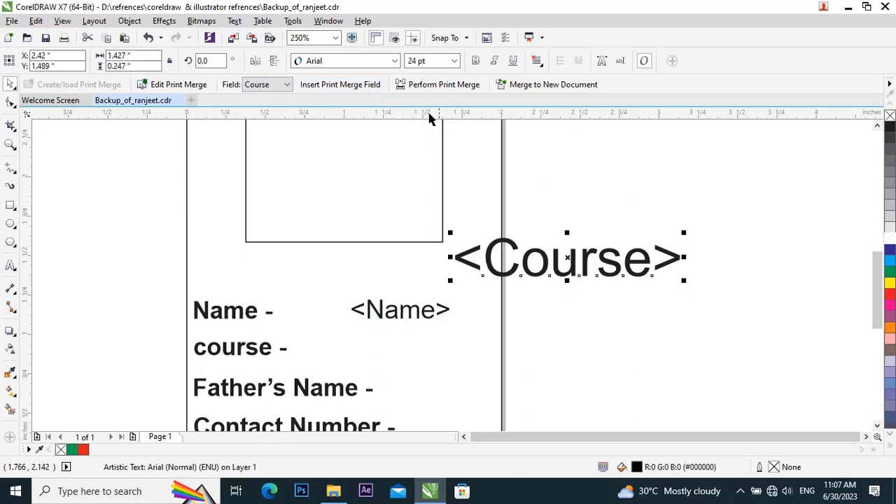
left_click(429, 61)
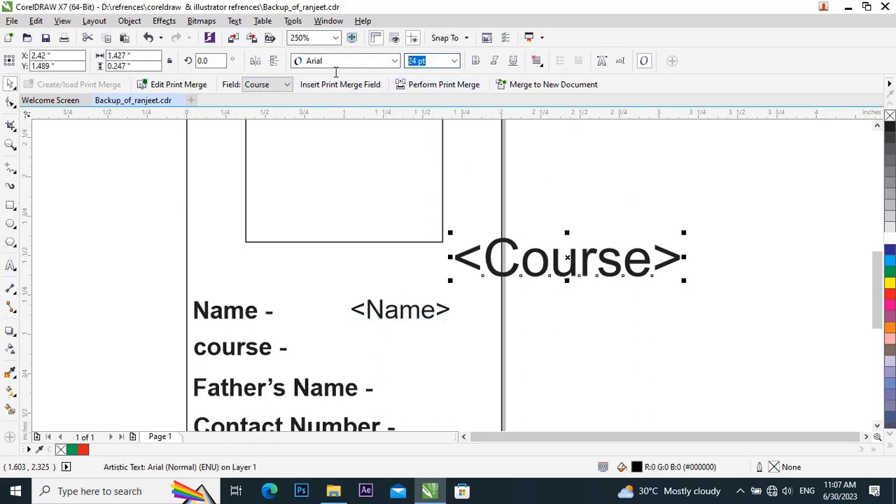
type("12")
key("Return")
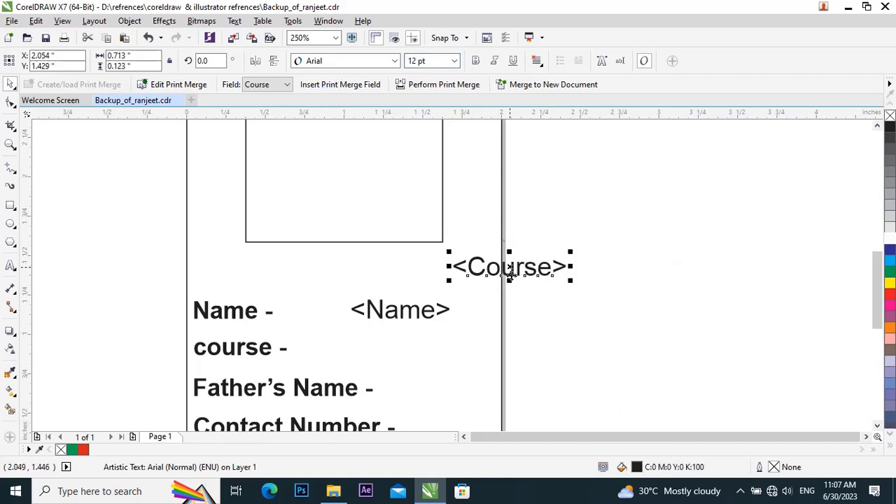
left_click_drag(509, 269, 401, 351)
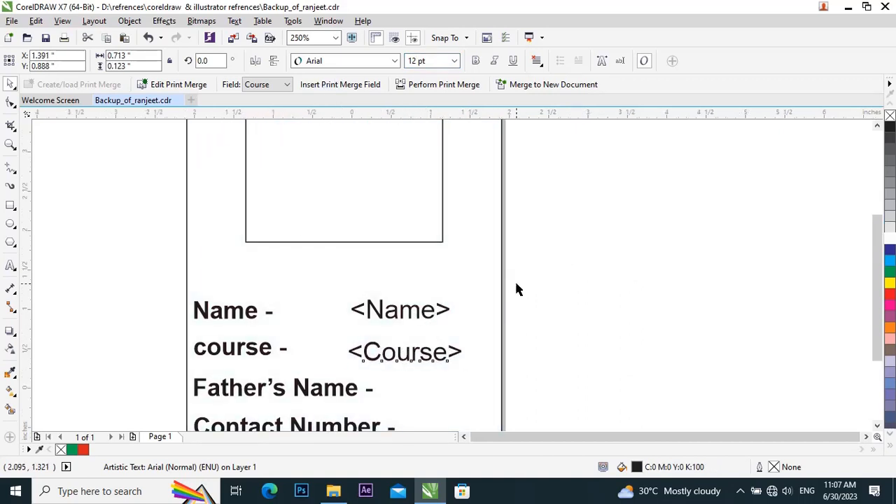
- Insert the Father name print merge field into the ID card design
scroll(516, 289, "down", 2)
left_click(269, 84)
left_click(265, 127)
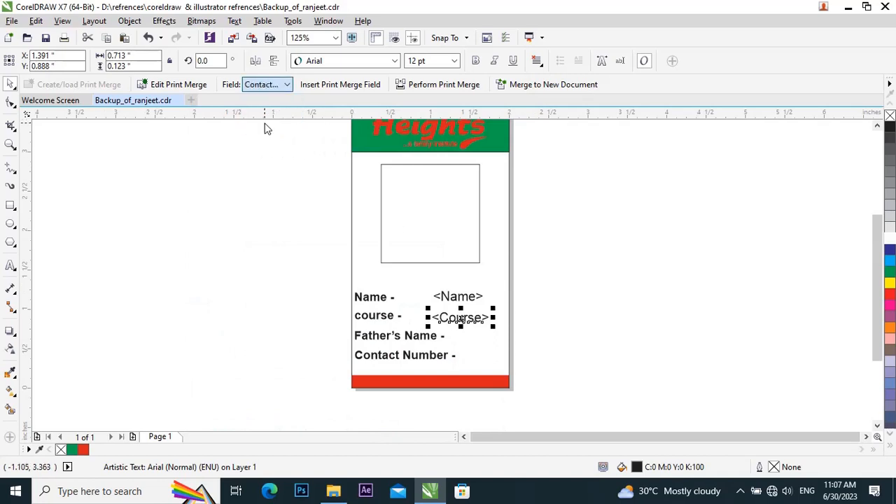
left_click(275, 85)
left_click(260, 115)
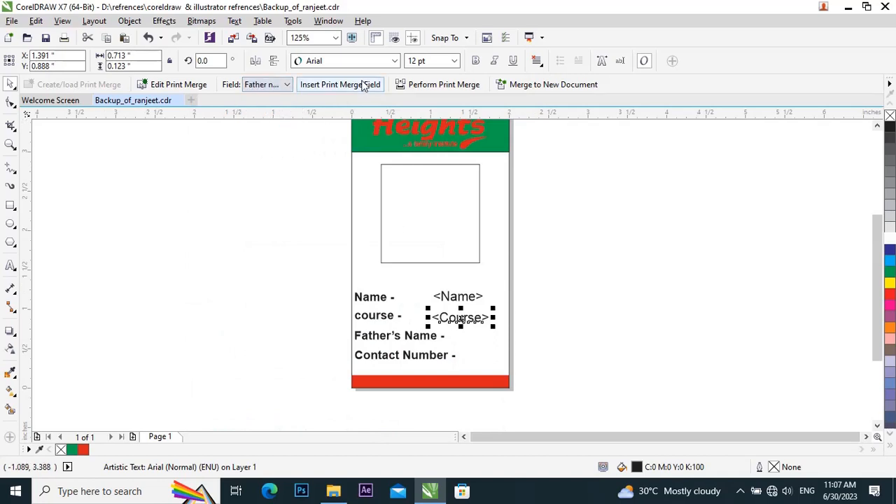
left_click(356, 84)
- Set the <Father name> merge field's font size to 12 pt and place it on the card's "Father's Name -" line
left_click(446, 62)
type("12")
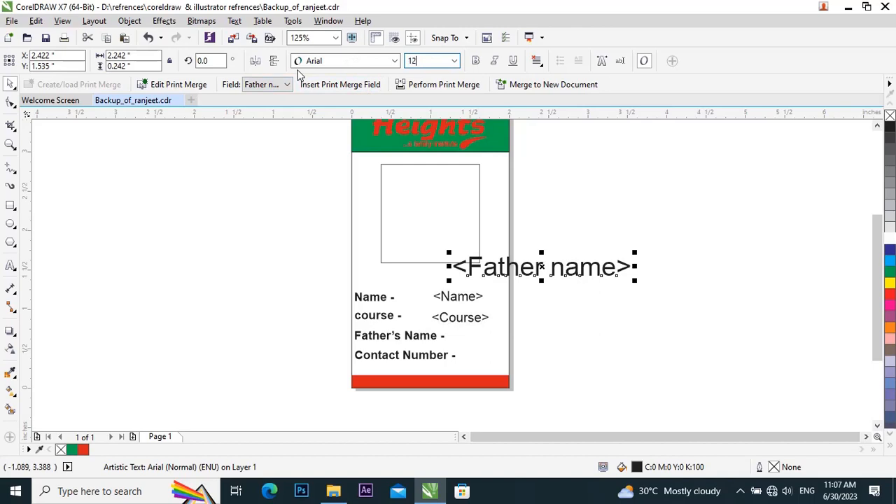
key("Return")
scroll(514, 360, "up", 2)
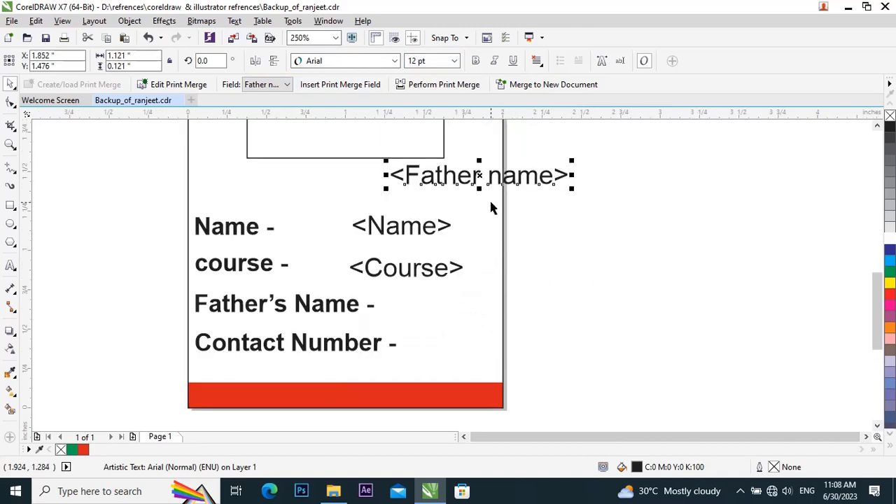
left_click_drag(482, 181, 477, 306)
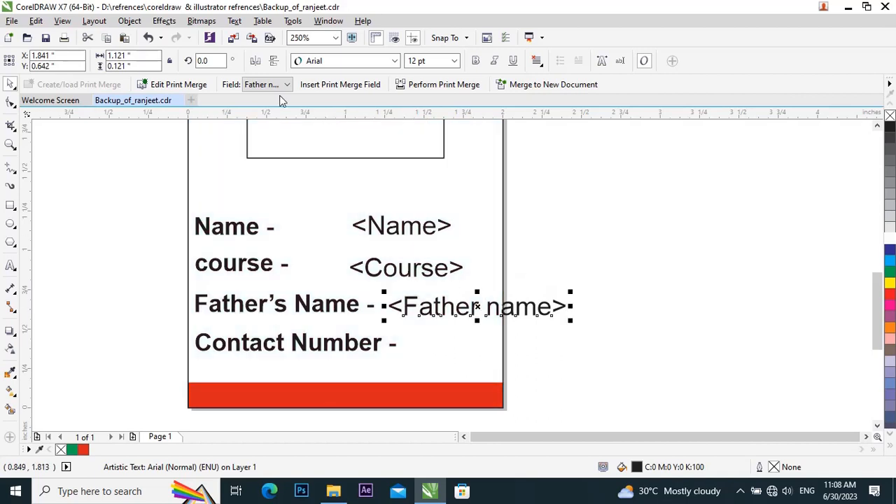
- Insert the Contact no print merge field into the ID card design
left_click(279, 85)
left_click(265, 128)
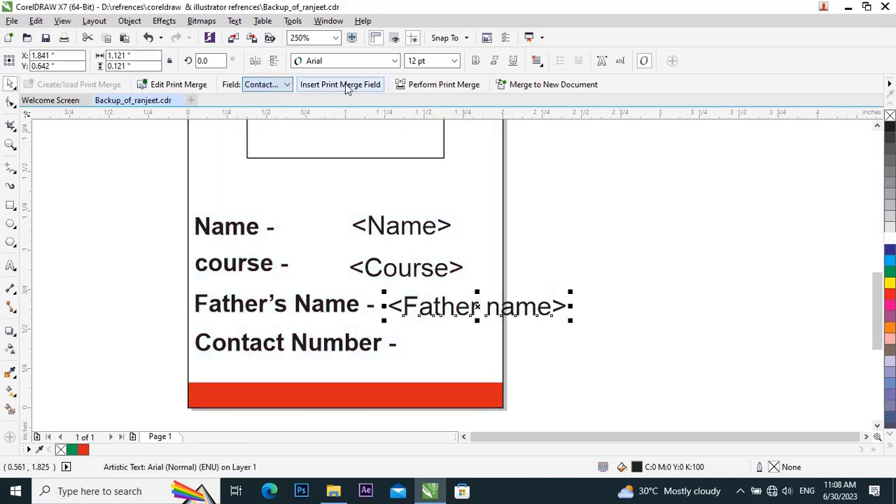
left_click(344, 85)
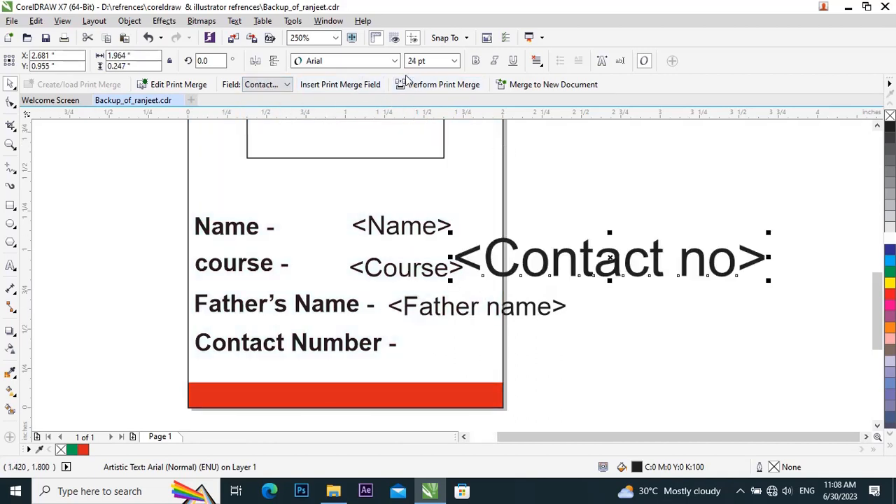
- Set the <Contact no> merge field's font size to 12 pt and place it on the card's "Contact Number -" line
left_click(422, 61)
type("12")
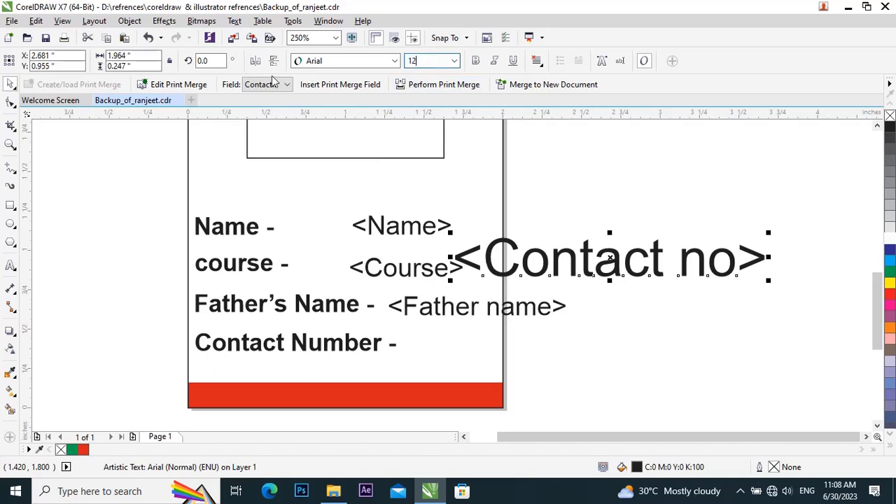
key("Return")
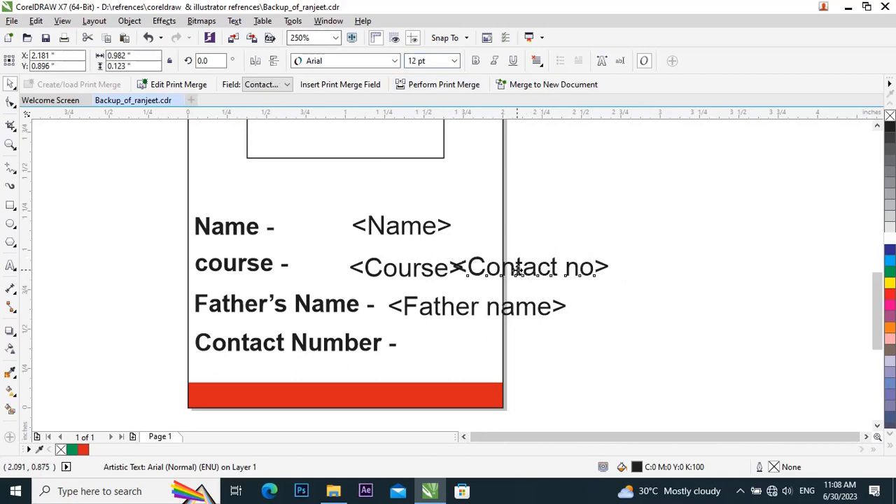
left_click_drag(519, 268, 468, 347)
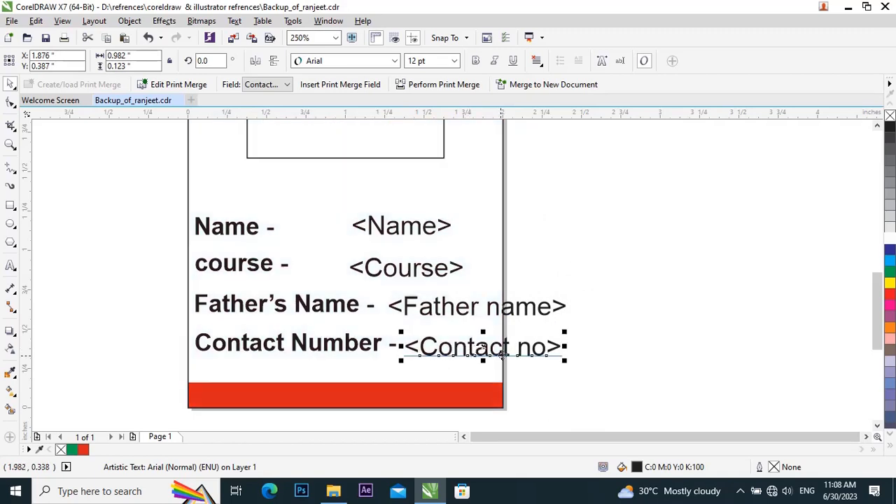
left_click(666, 348)
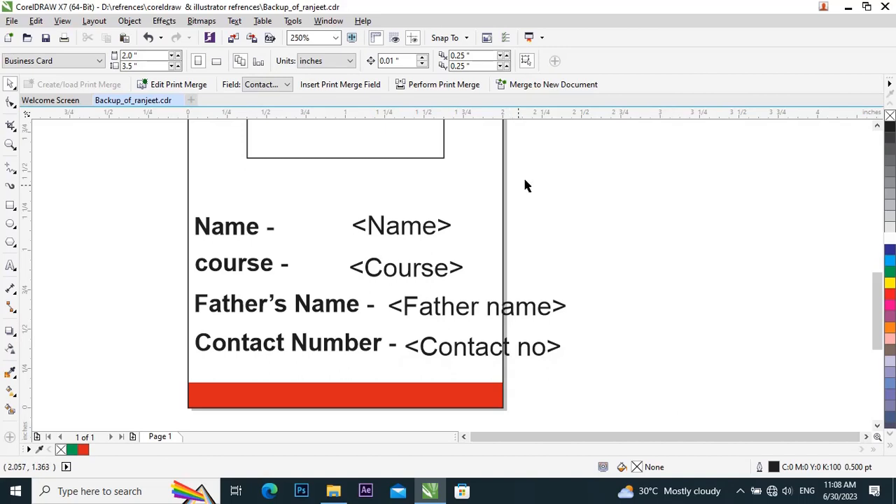
- Merge the ID card design with the student records into a new document and view the first card's text fields
left_click(541, 85)
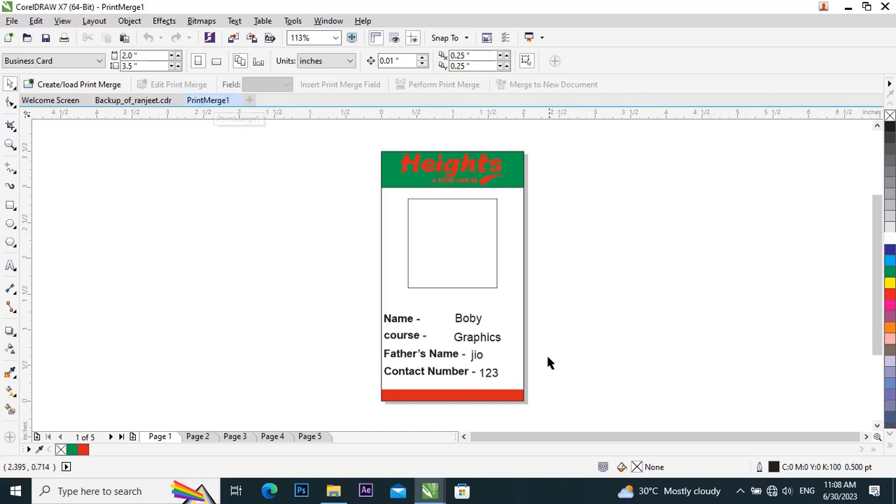
scroll(537, 381, "up", 5)
scroll(356, 320, "down", 3)
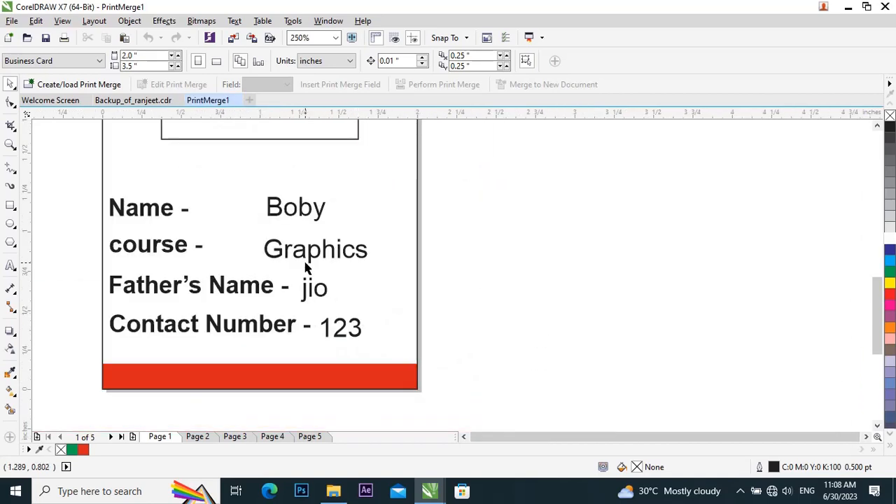
- Check the merged student details on the ID cards from page 2 through page 5
left_click(199, 437)
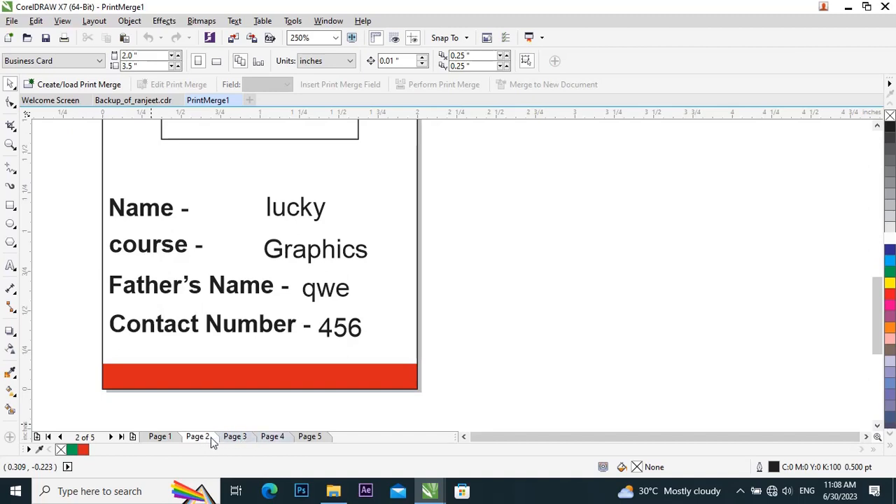
left_click(236, 437)
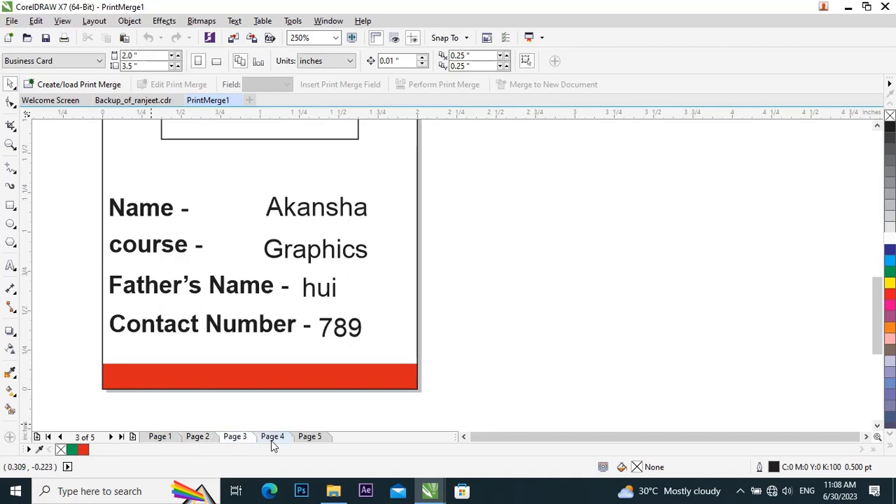
left_click(271, 440)
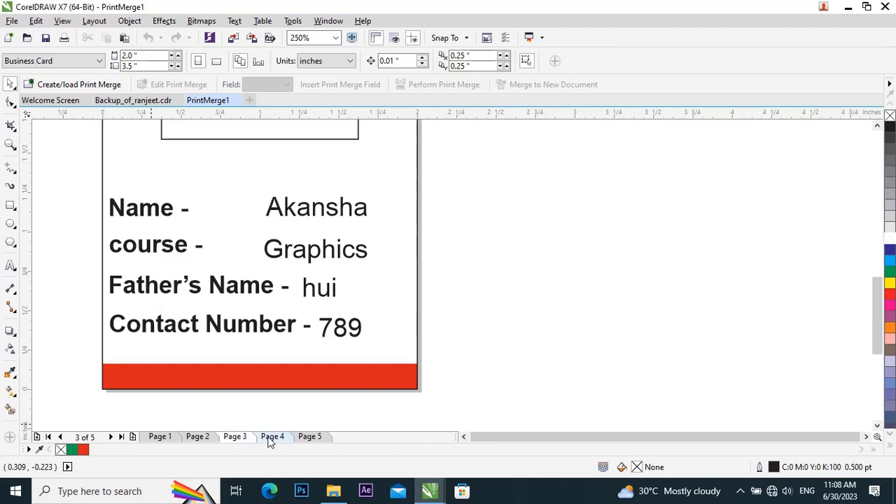
left_click(312, 439)
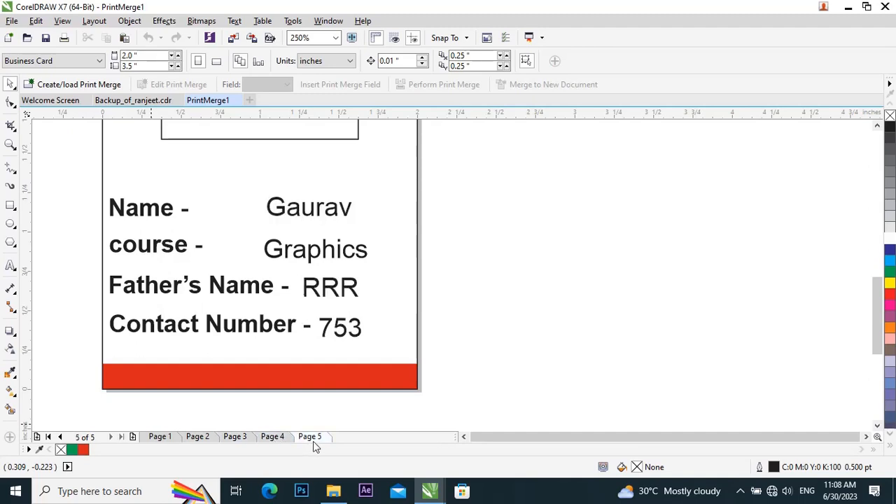